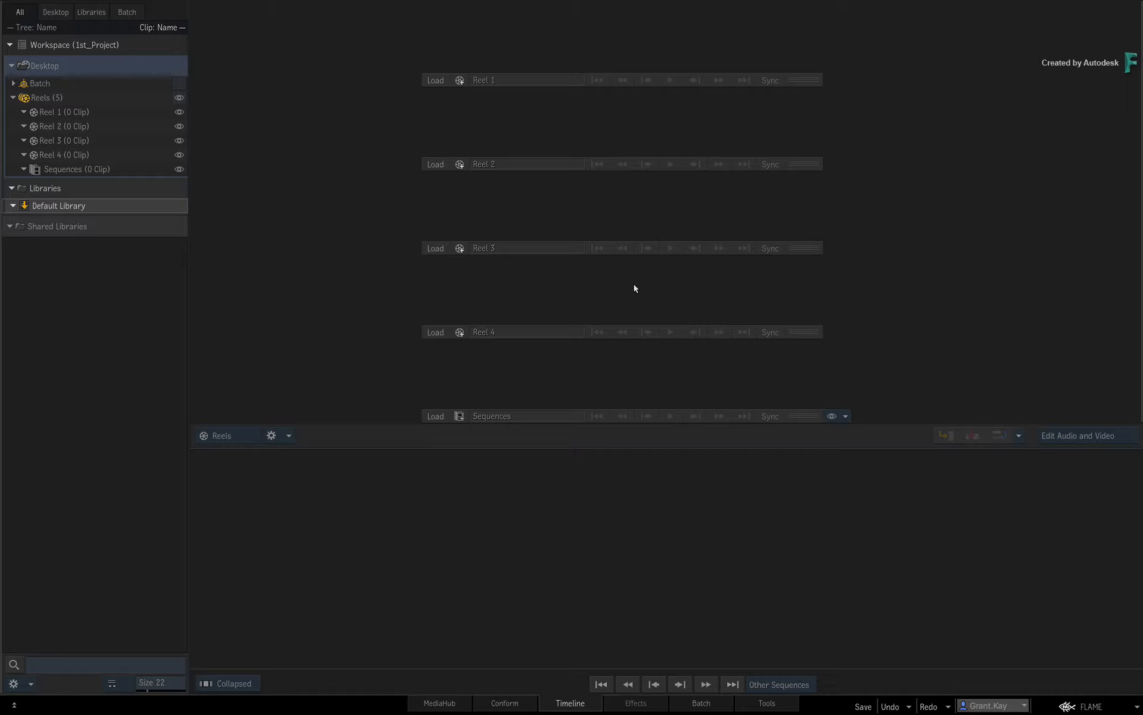
- Import clips A001_C011_010109 and A001_C013_0101L3 from EDIT_001/Hoplite_2000/Source/Warehouse_Night into the Default Library
{"action": "key", "text": "super+i"}
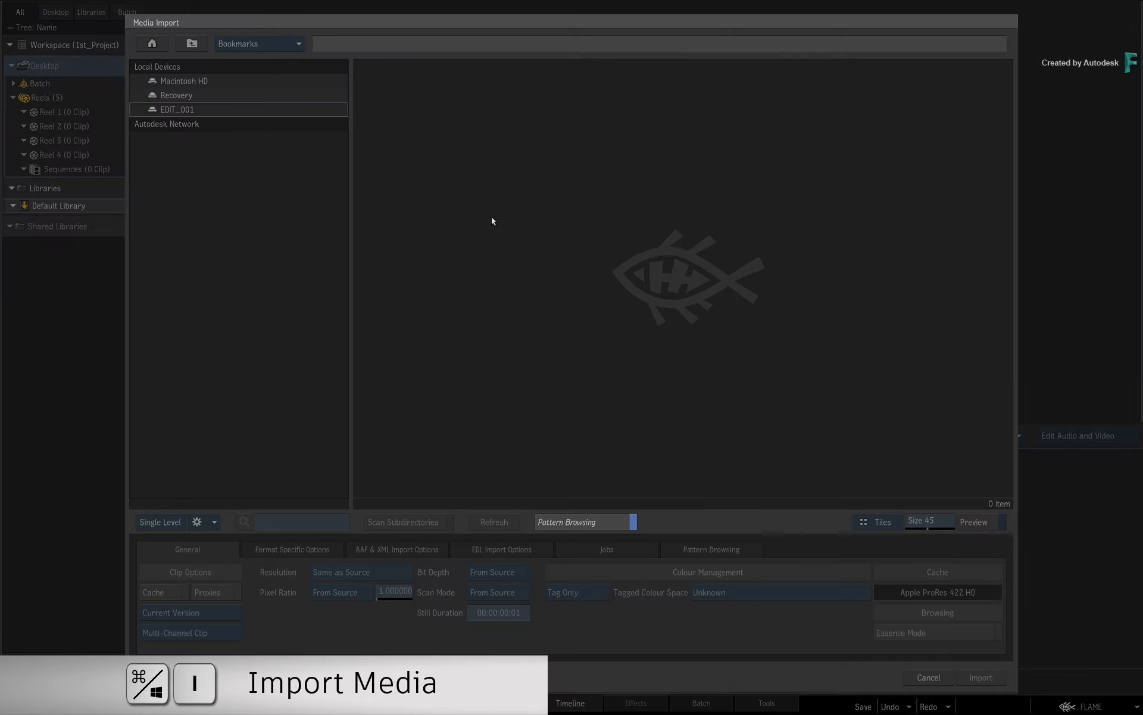
{"action": "double_click", "coordinate": [234, 109]}
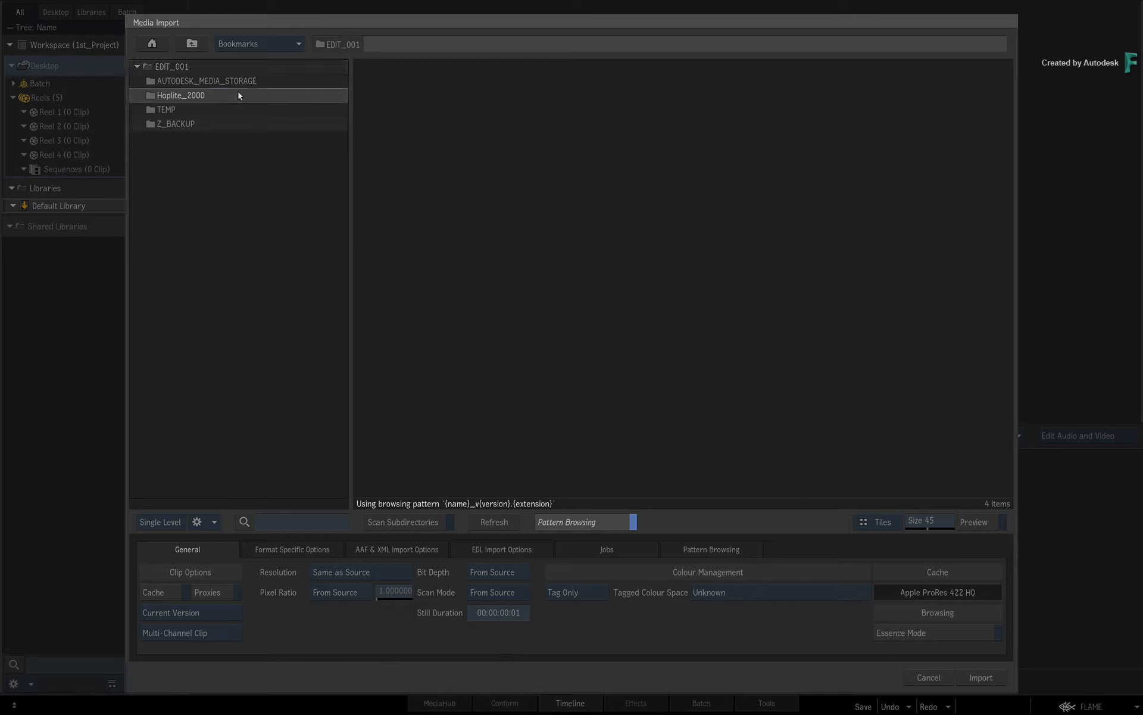
{"action": "double_click", "coordinate": [239, 96]}
{"action": "double_click", "coordinate": [202, 125]}
{"action": "double_click", "coordinate": [219, 214]}
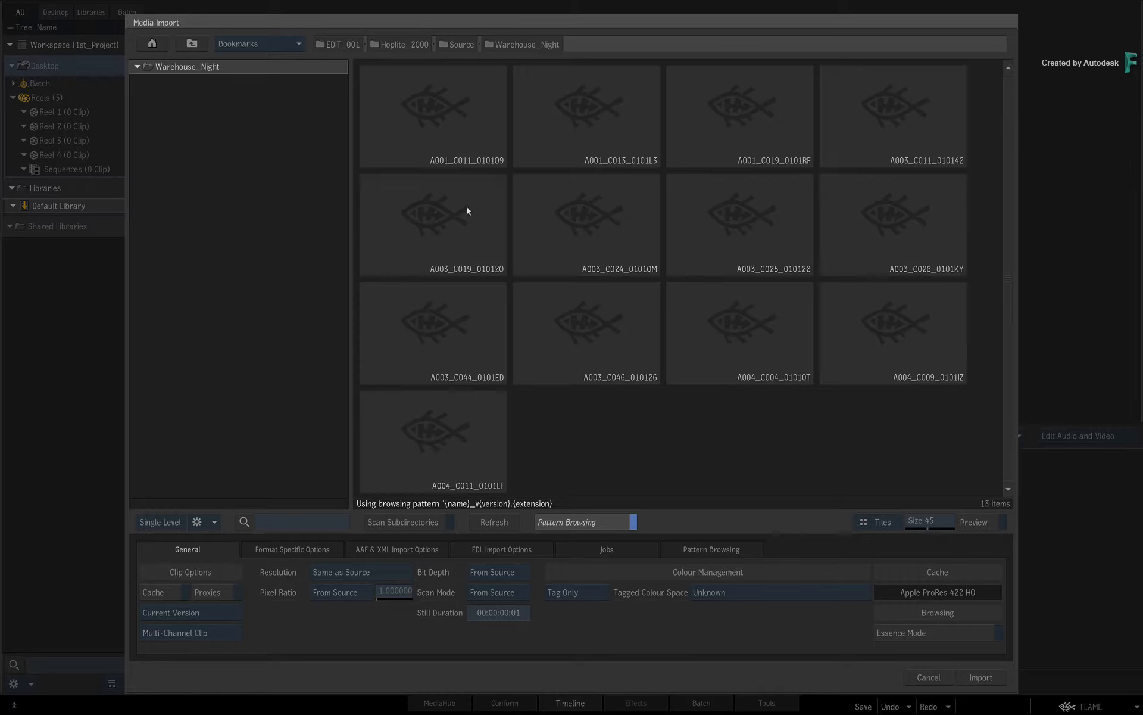
{"action": "left_click", "coordinate": [453, 131]}
{"action": "left_click", "coordinate": [614, 164], "text": "shift"}
{"action": "left_click", "coordinate": [981, 677]}
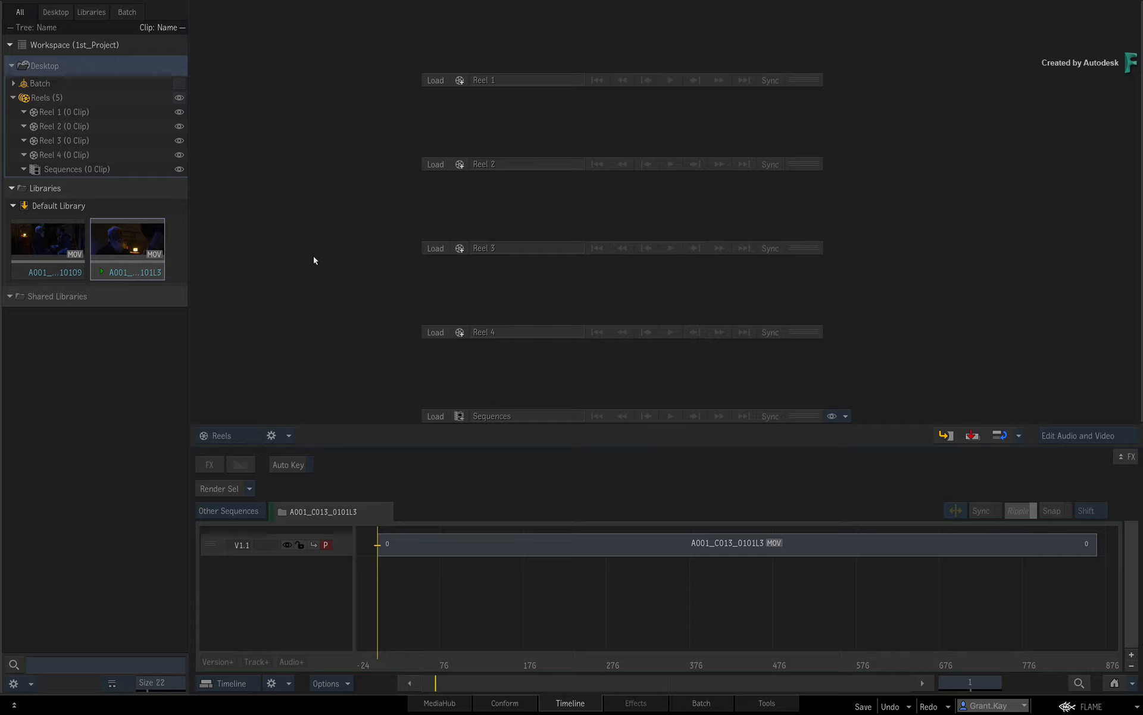
- Switch to the file manager, bring clip A005_C018_01017K into the Default Library, and return to Flame
{"action": "key", "text": "super+Tab"}
{"action": "left_click_drag", "start_coordinate": [532, 52], "coordinate": [122, 249]}
{"action": "key", "text": "super+Tab"}
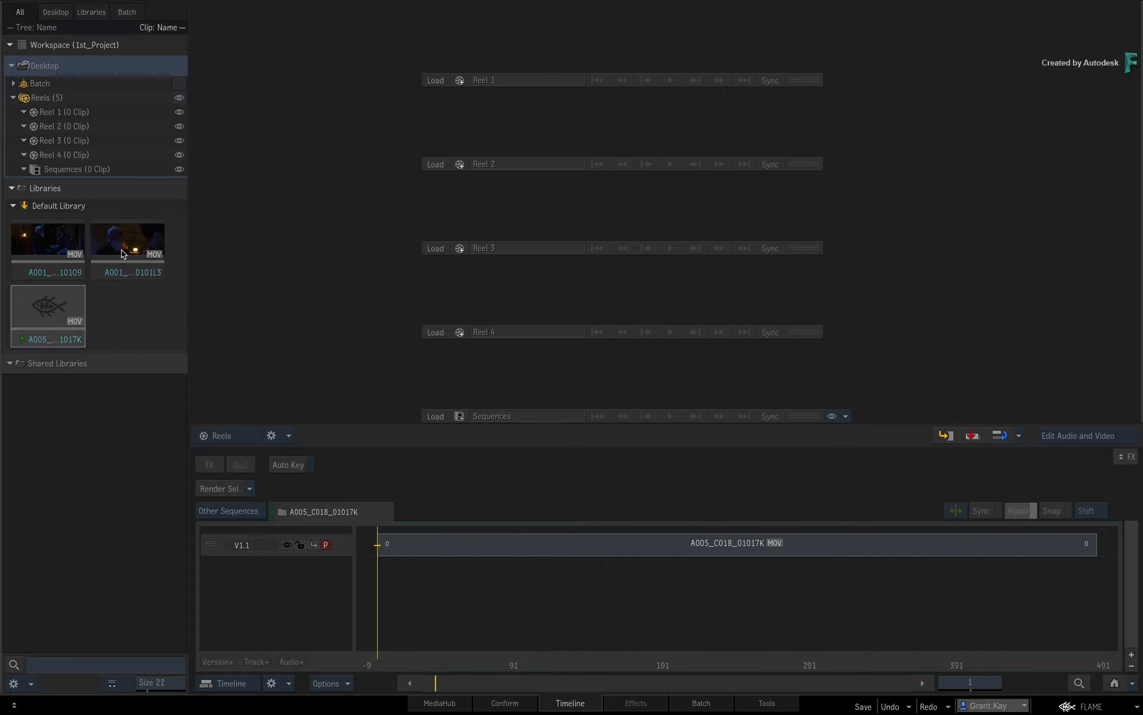
- Select the three imported clips in the Default Library and delete them
{"action": "left_click", "coordinate": [127, 250]}
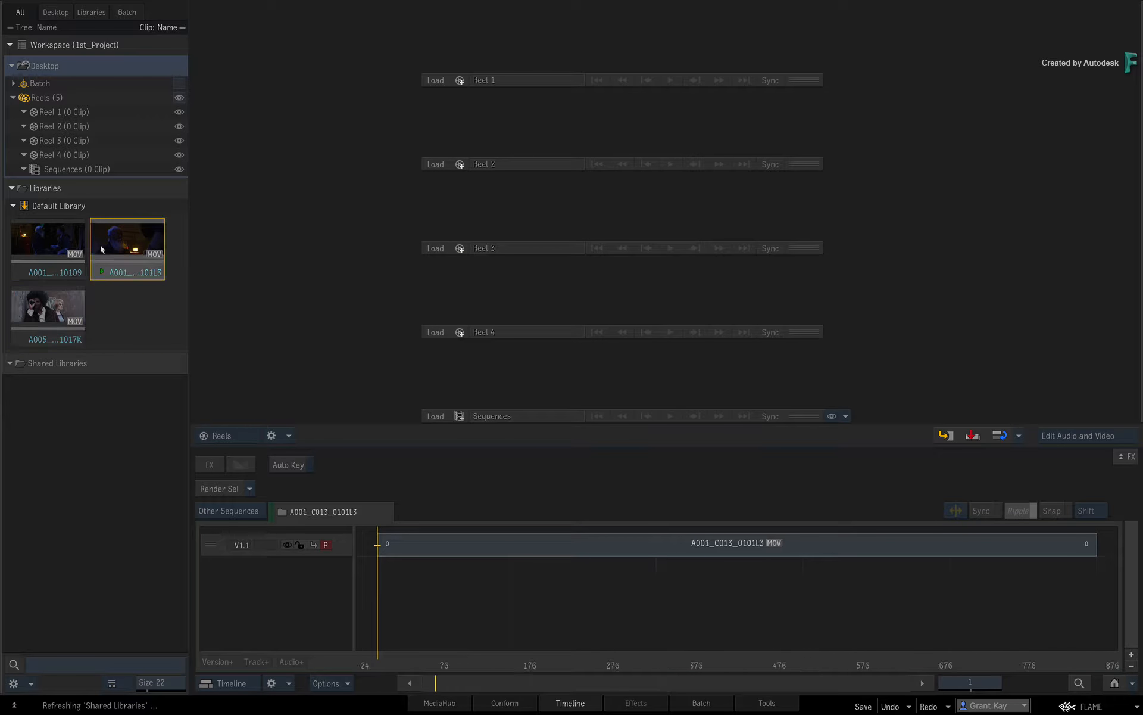
{"action": "left_click", "coordinate": [74, 247]}
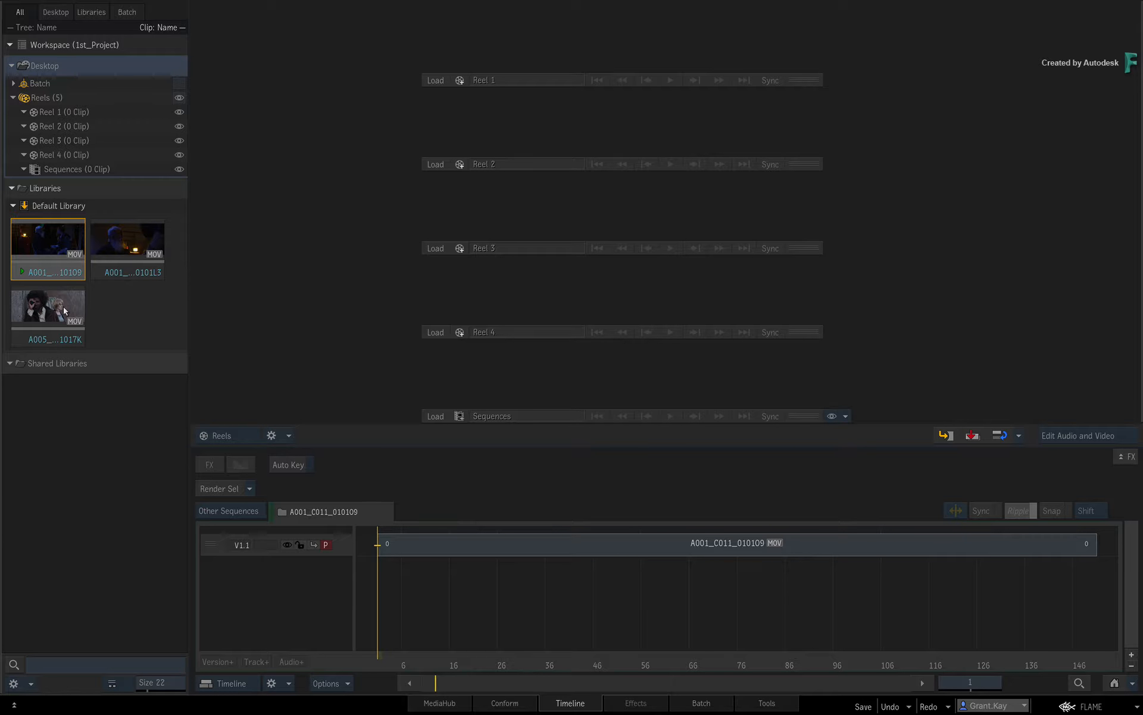
{"action": "left_click", "coordinate": [65, 308]}
{"action": "left_click", "coordinate": [59, 234], "text": "shift"}
{"action": "left_click_drag", "start_coordinate": [58, 234], "coordinate": [128, 713]}
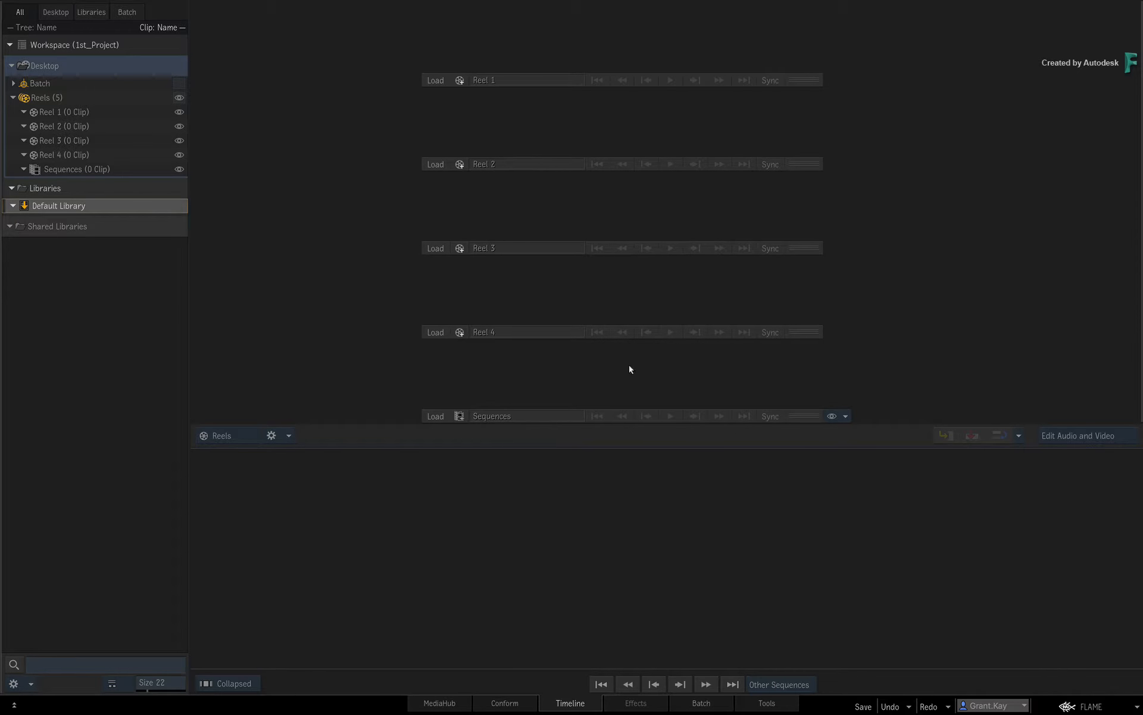
- In the MediaHub, go up to the Source folder and bookmark it as Source in the Project category with Global visibility
{"action": "left_click", "coordinate": [466, 702]}
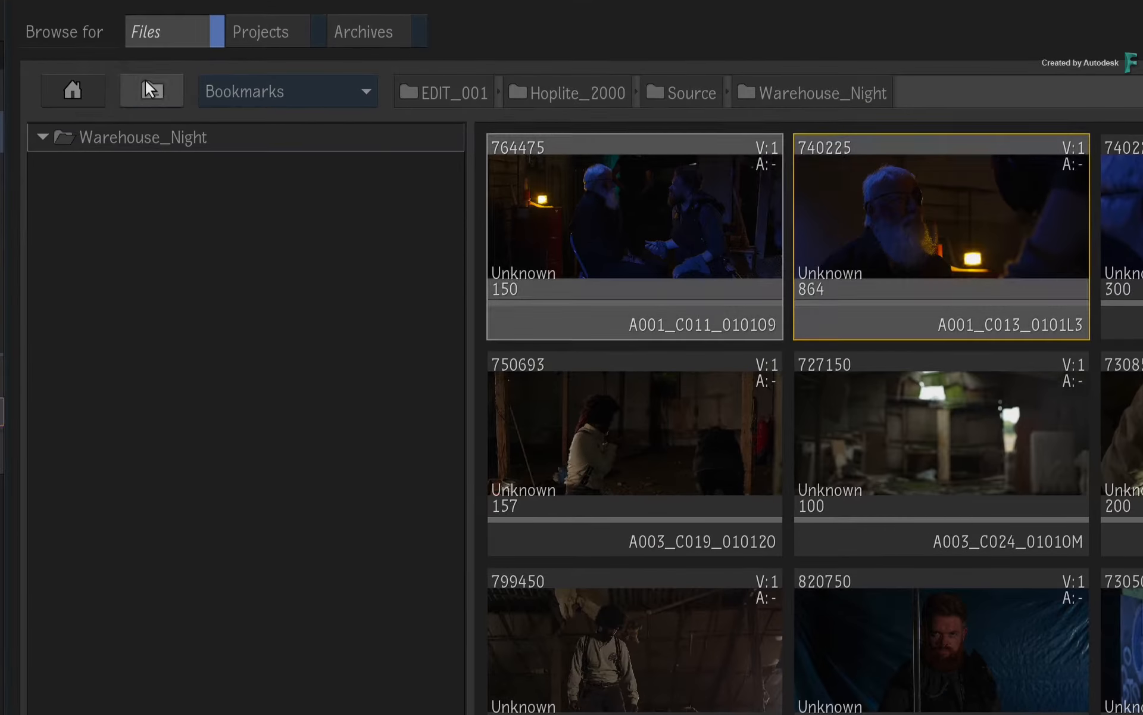
{"action": "left_click", "coordinate": [149, 88]}
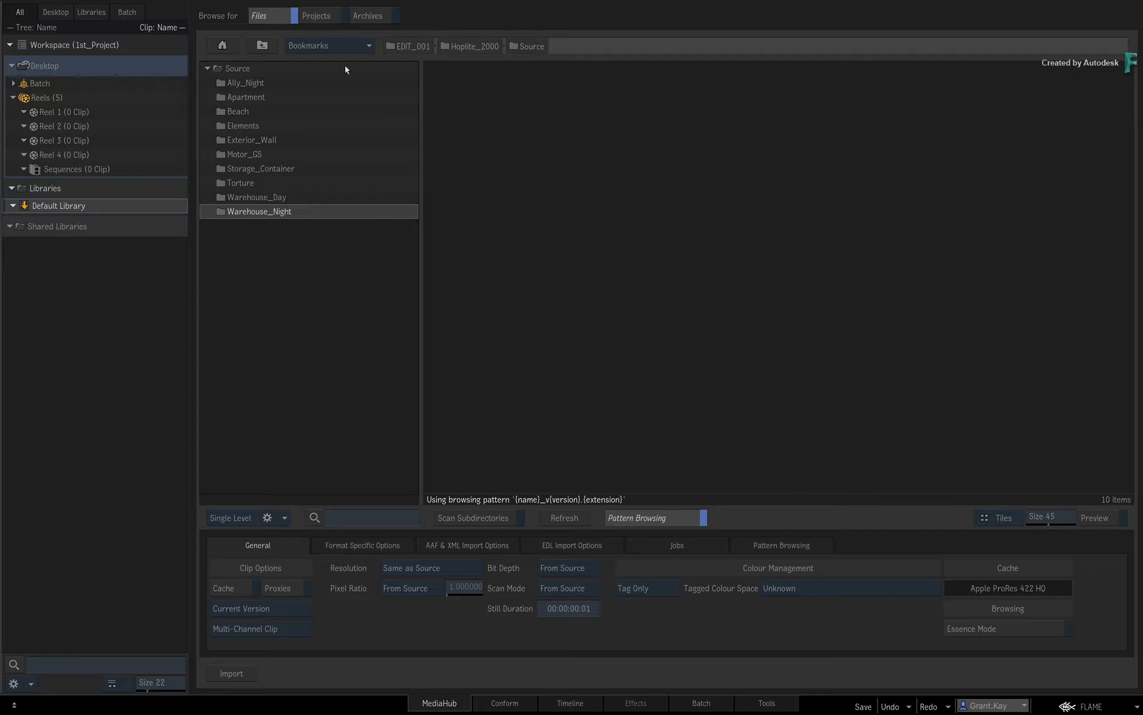
{"action": "left_click", "coordinate": [364, 46]}
{"action": "left_click", "coordinate": [359, 64]}
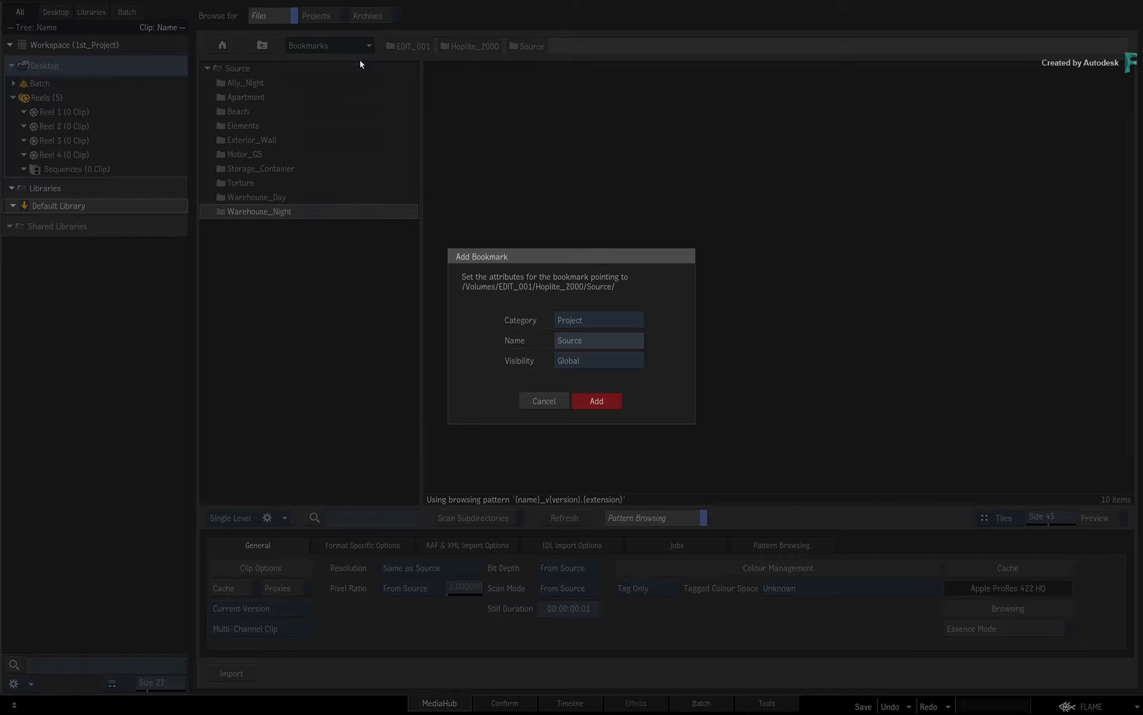
{"action": "left_click", "coordinate": [586, 403]}
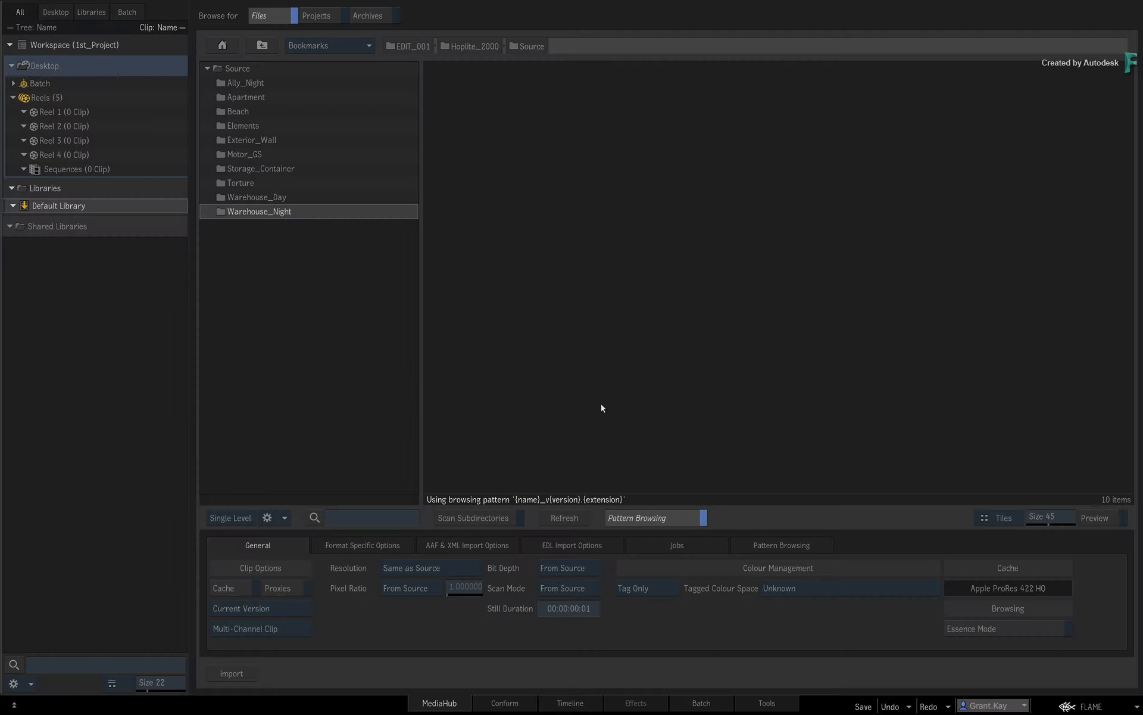
- Open the Warehouse_Day folder and view its clips as a list and as tiles
{"action": "left_click", "coordinate": [288, 197]}
{"action": "double_click", "coordinate": [289, 197]}
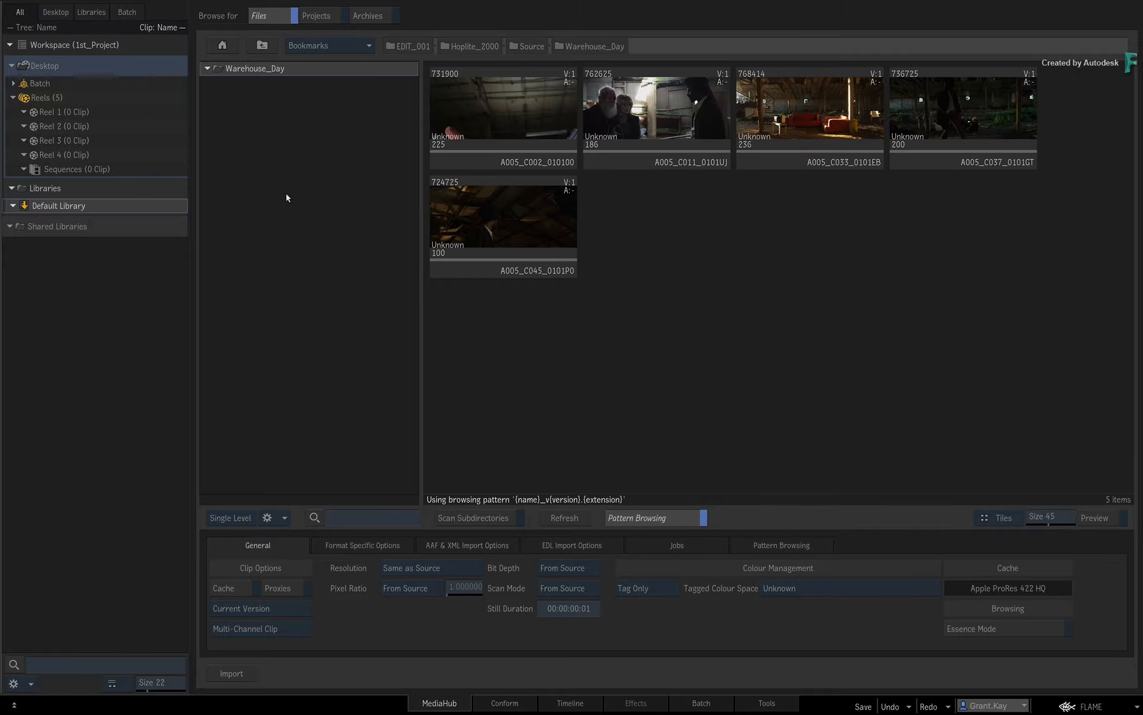
{"action": "left_click", "coordinate": [510, 103]}
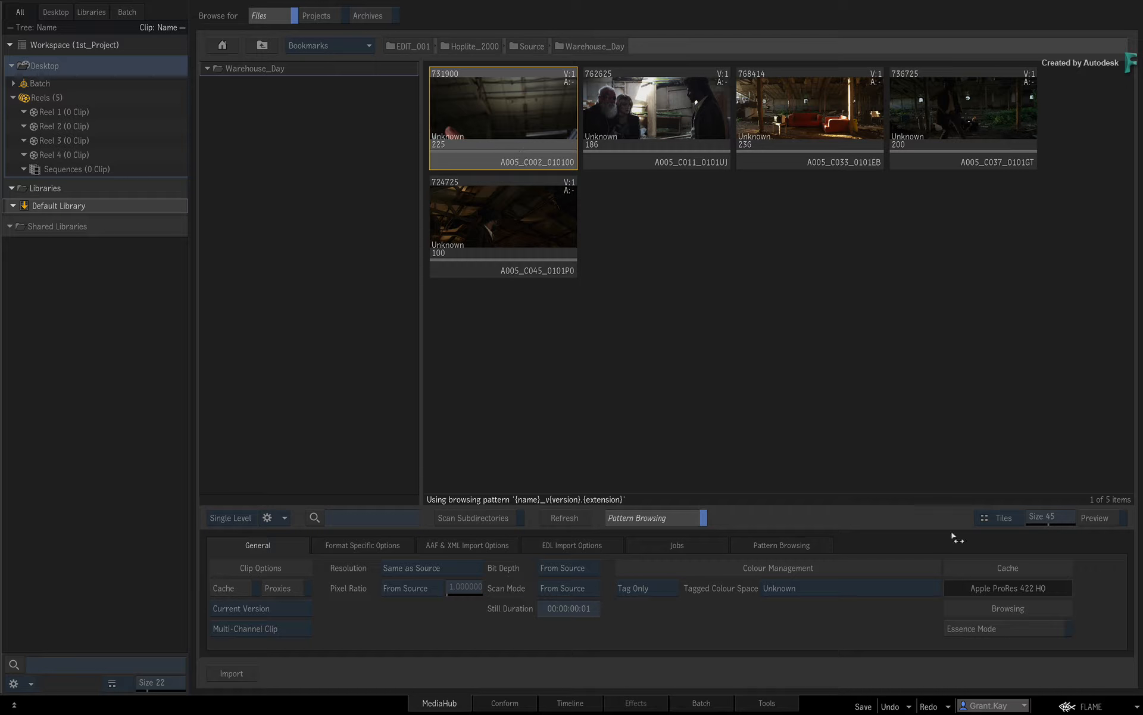
{"action": "left_click", "coordinate": [1016, 522]}
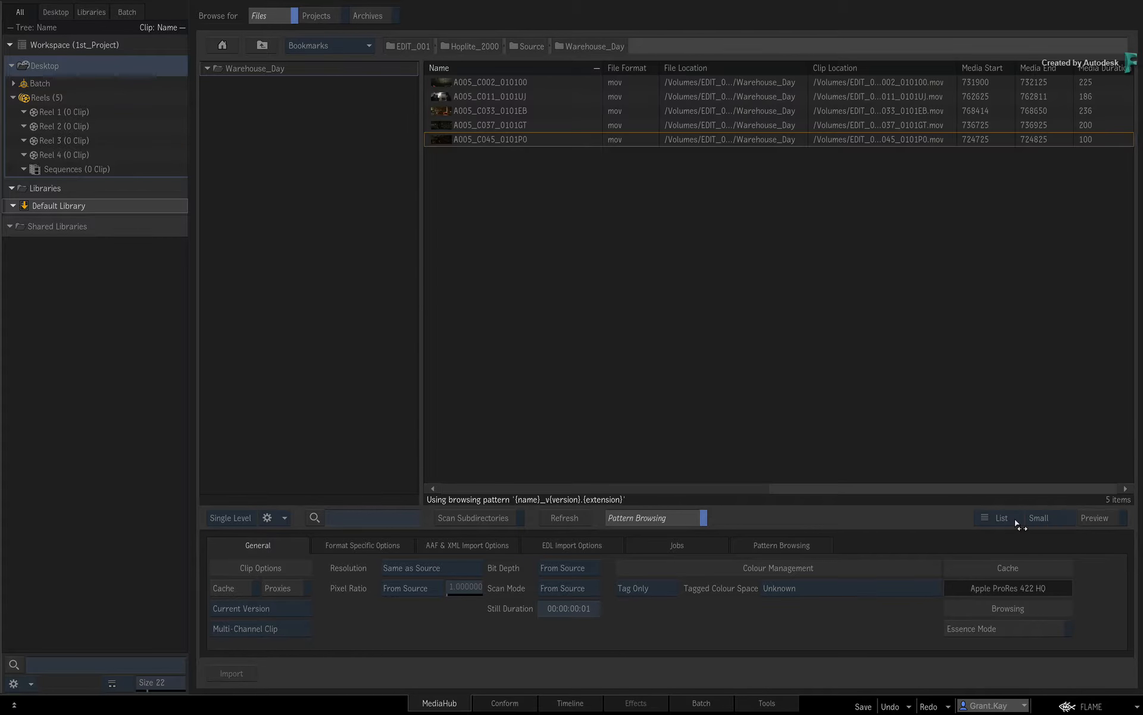
{"action": "left_click", "coordinate": [1016, 522]}
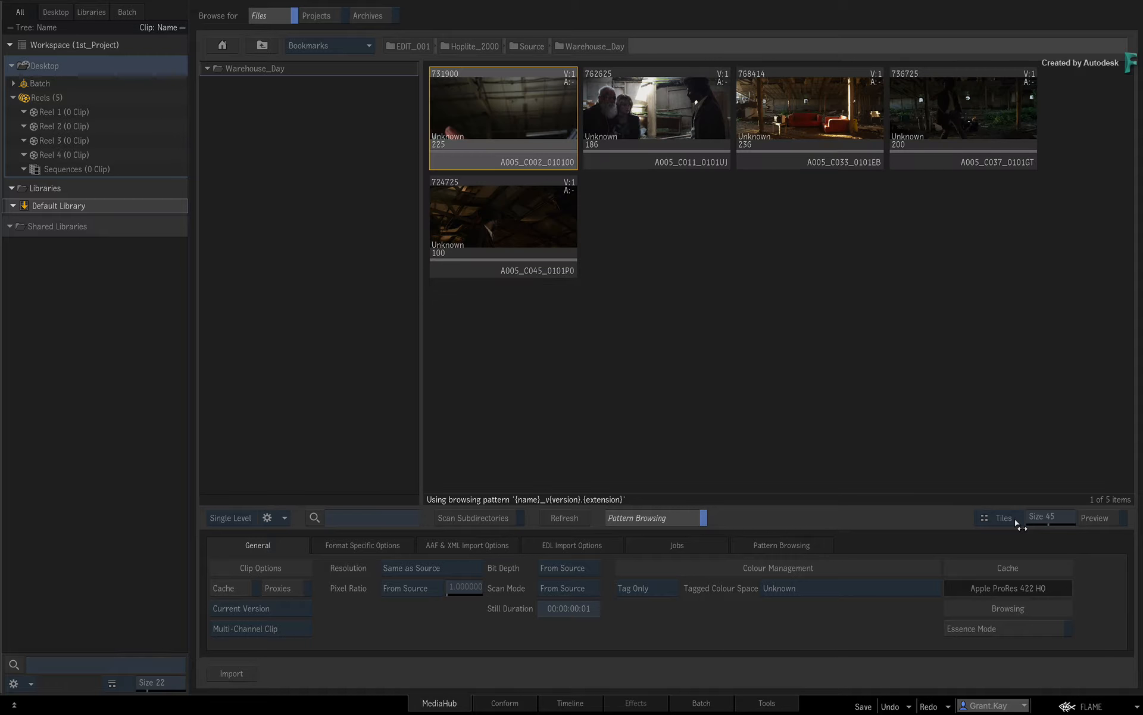
- Show the preview for clip A005_C011_0101UJ and scrub through the clip in its tile and in the preview
{"action": "left_click", "coordinate": [596, 149]}
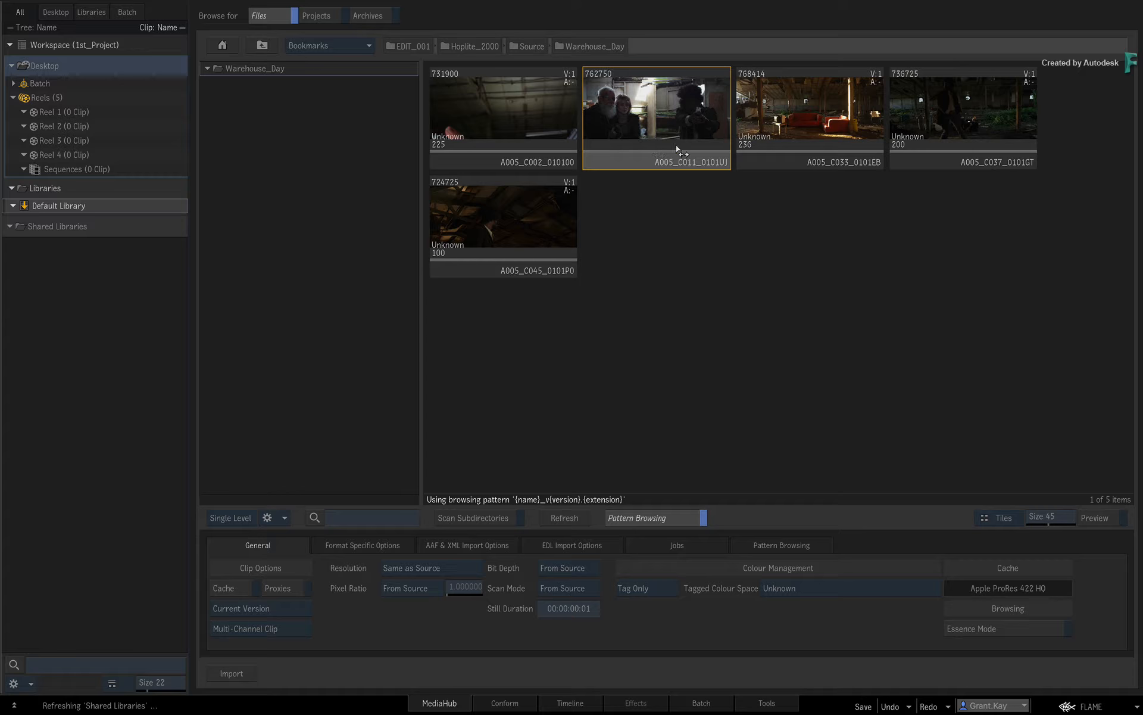
{"action": "left_click_drag", "start_coordinate": [676, 146], "coordinate": [652, 146]}
{"action": "left_click", "coordinate": [1101, 518]}
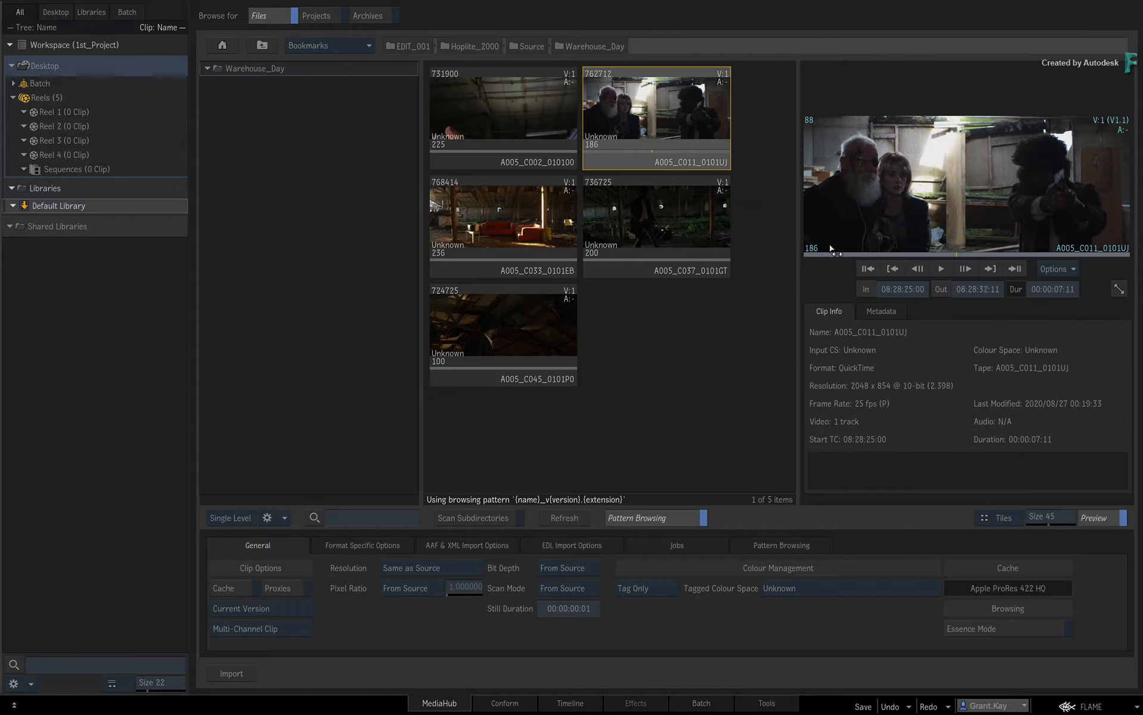
{"action": "mouse_move", "coordinate": [830, 246]}
{"action": "left_mouse_down"}
{"action": "mouse_move", "coordinate": [992, 248]}
{"action": "mouse_move", "coordinate": [801, 253]}
{"action": "mouse_move", "coordinate": [1024, 253]}
{"action": "mouse_move", "coordinate": [811, 236]}
{"action": "left_mouse_up"}
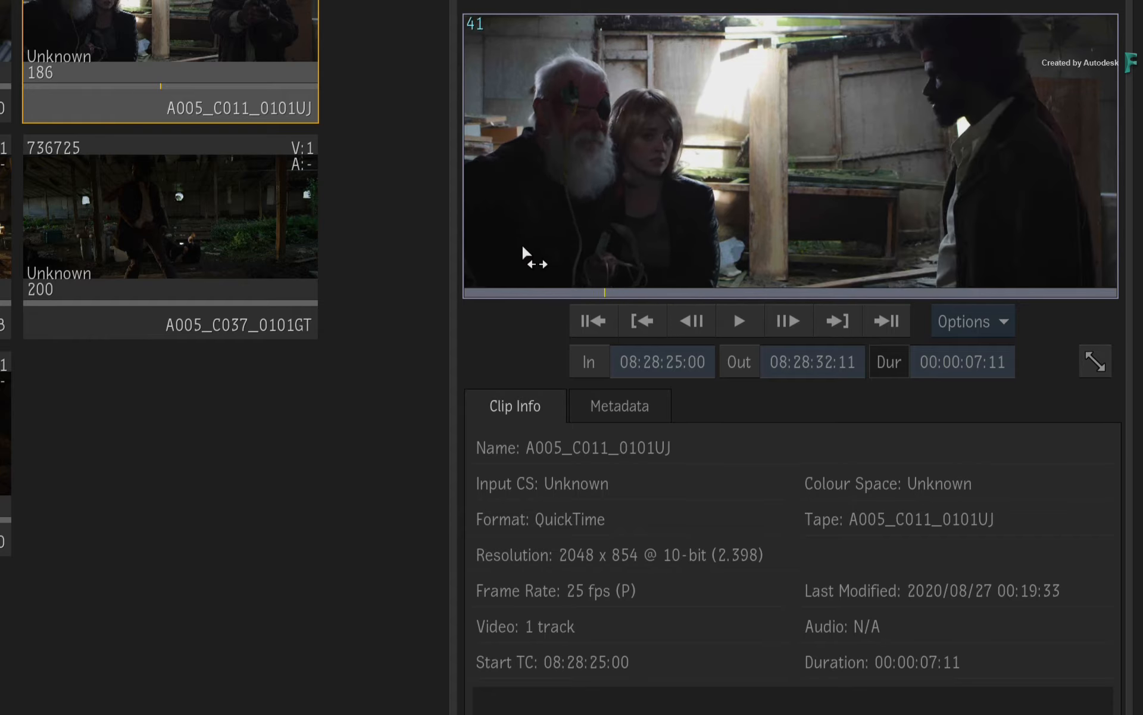
{"action": "left_click_drag", "start_coordinate": [524, 253], "coordinate": [612, 444]}
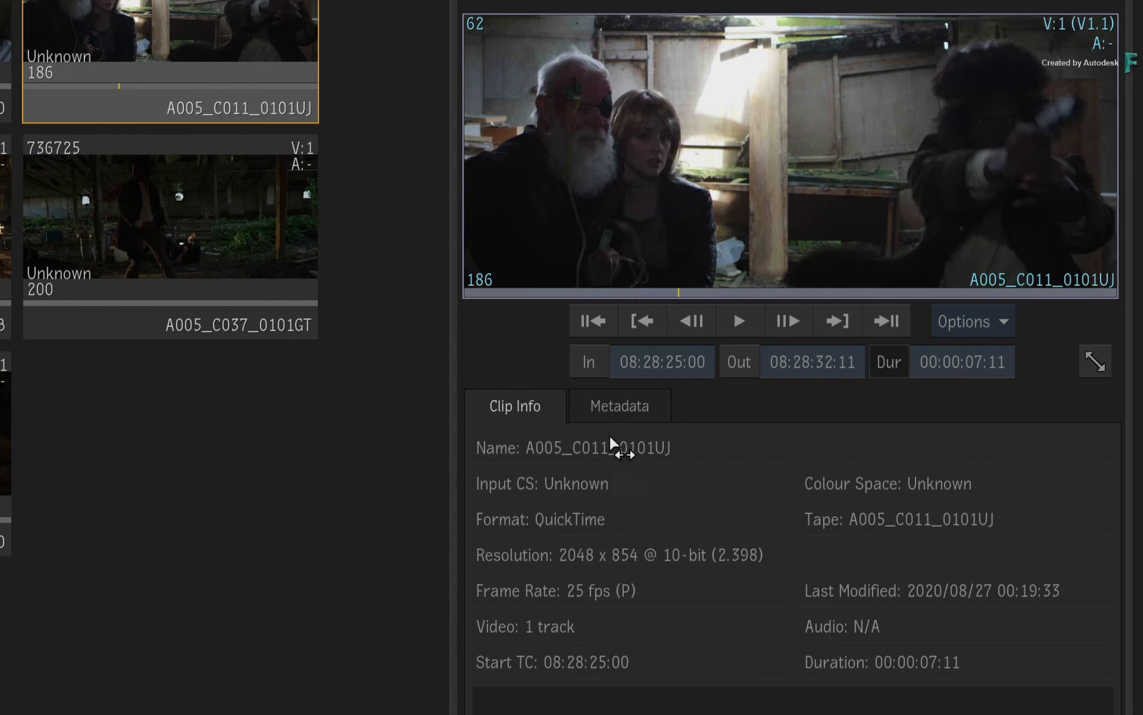
- Examine the metadata and clip info of A005_C011_0101UJ, scrub its preview, and check the in and out points
{"action": "left_click", "coordinate": [628, 416]}
{"action": "left_click", "coordinate": [548, 410]}
{"action": "left_click", "coordinate": [638, 408]}
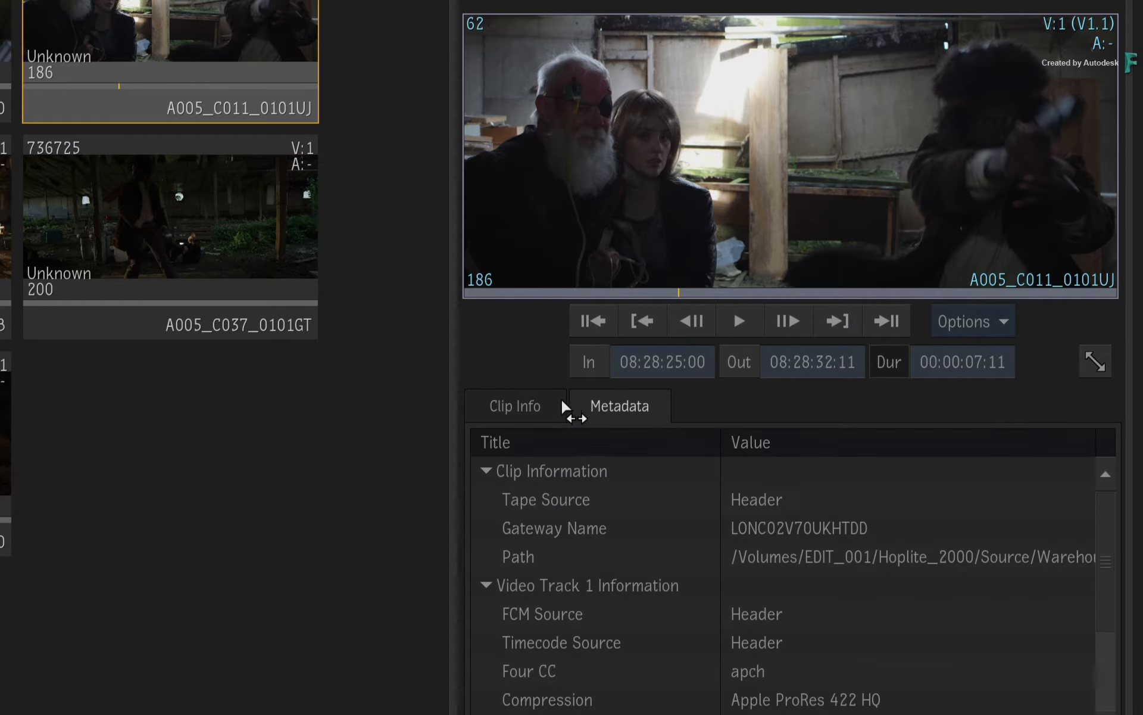
{"action": "left_click", "coordinate": [562, 407]}
{"action": "left_click_drag", "start_coordinate": [702, 293], "coordinate": [684, 276]}
{"action": "left_click", "coordinate": [602, 358]}
{"action": "left_click", "coordinate": [746, 363]}
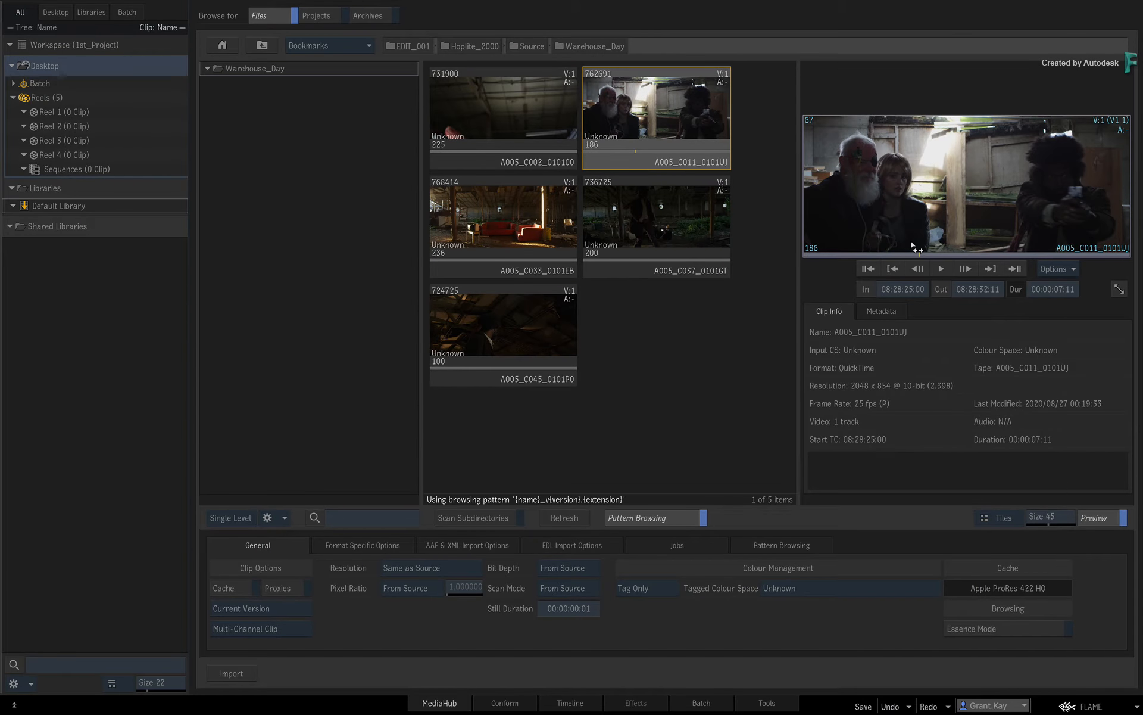
- View clip A005_C011_0101UJ in the full-screen player, scrub through it, and return to the browser
{"action": "left_click", "coordinate": [1119, 288]}
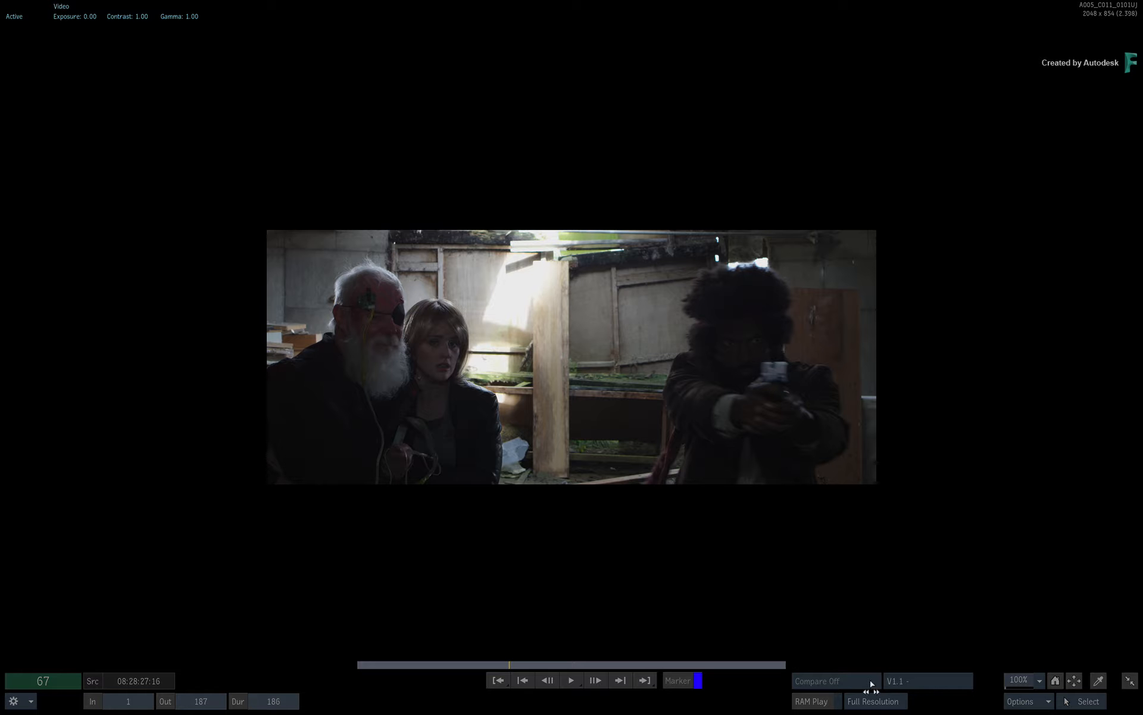
{"action": "left_click_drag", "start_coordinate": [561, 664], "coordinate": [437, 646]}
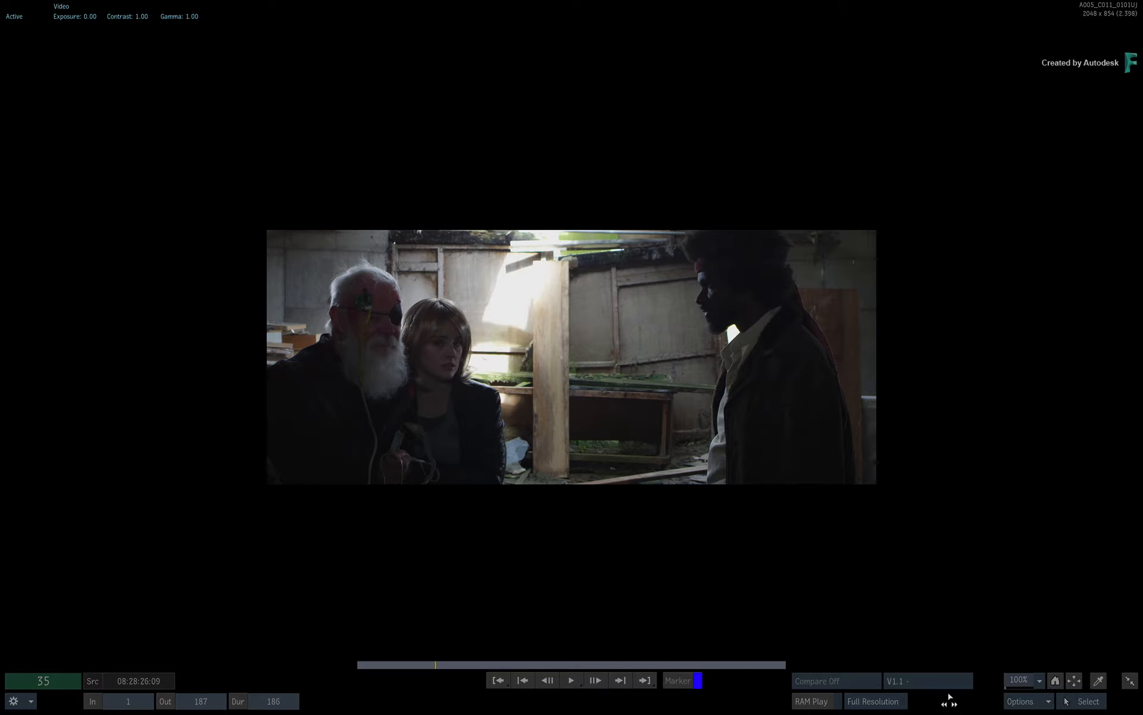
{"action": "left_click", "coordinate": [1129, 681]}
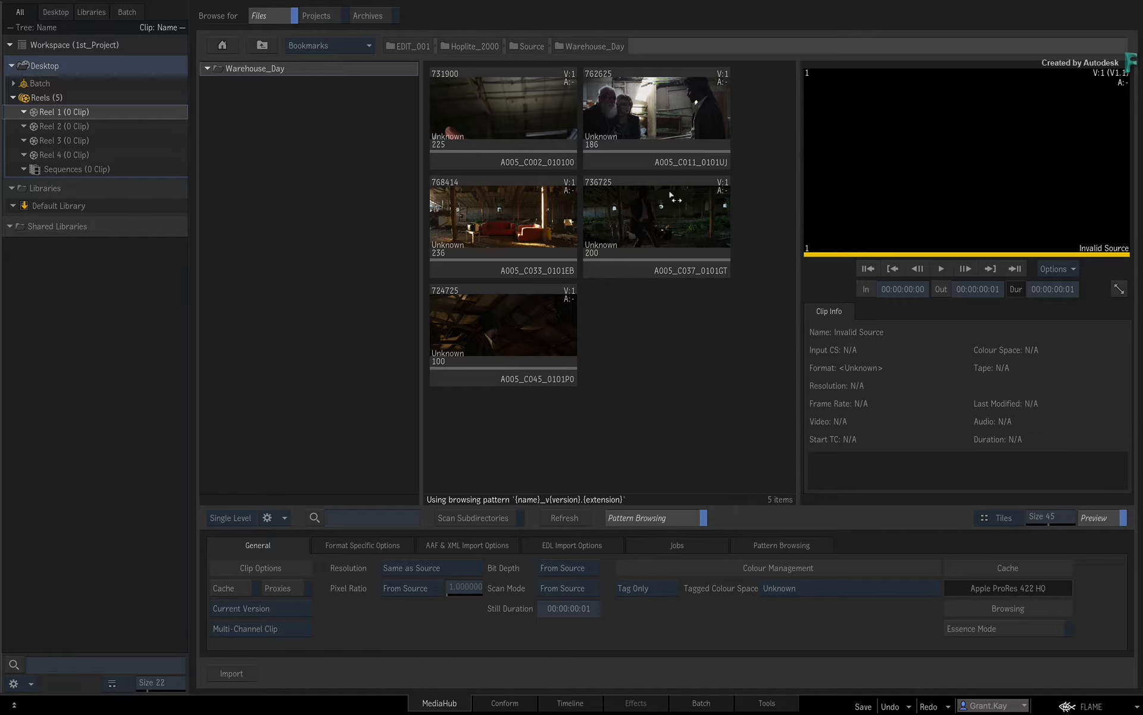
- Import clip A005_C011_0101UJ into Reel 1 without caching and select it there
{"action": "left_click_drag", "start_coordinate": [673, 141], "coordinate": [99, 111]}
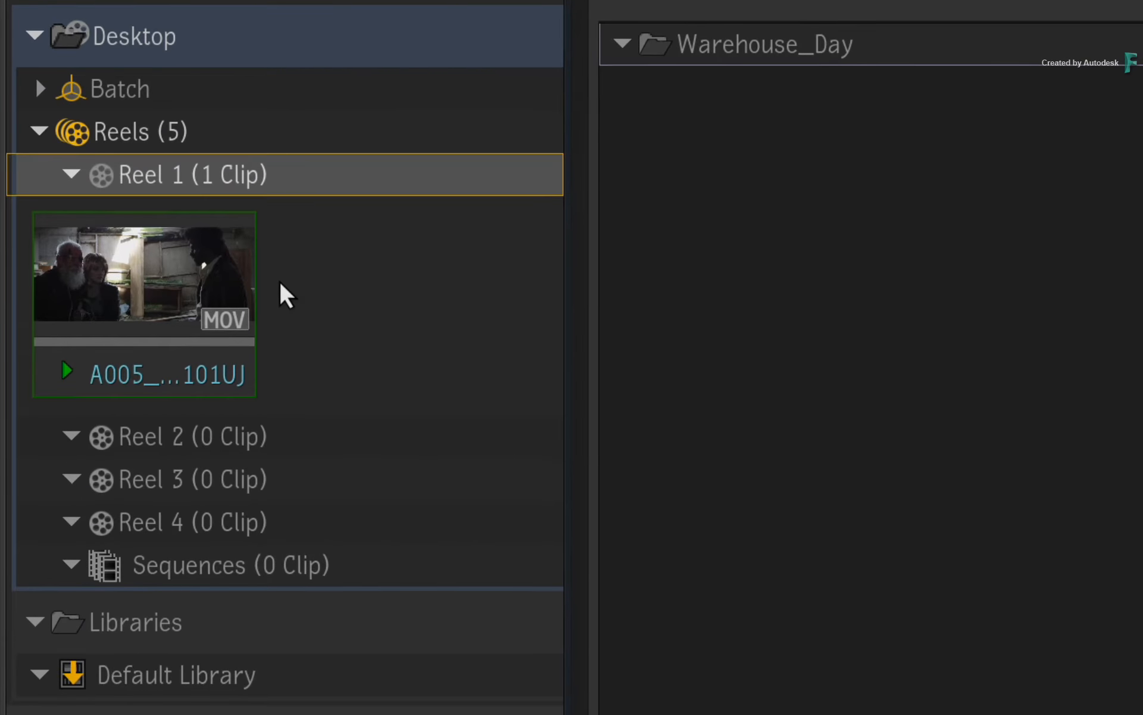
{"action": "left_click", "coordinate": [135, 376]}
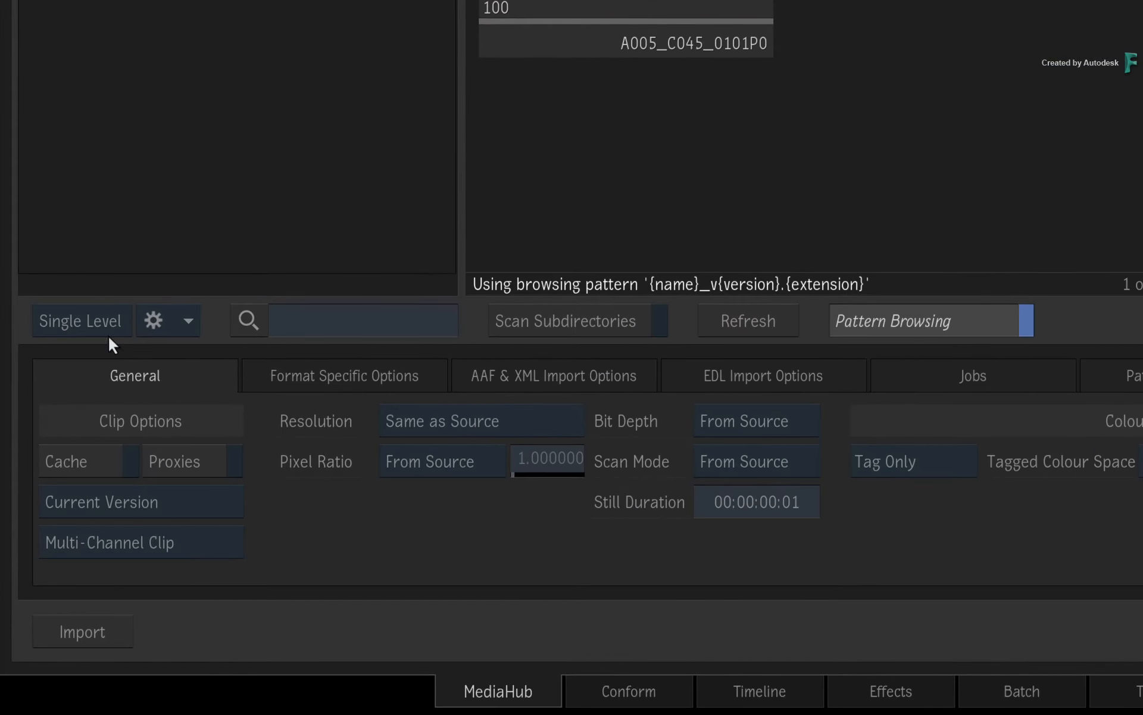
- Import clip A005_C045_0101P0 into Reel 1 with Cache enabled and scrub through the imported clip
{"action": "left_click", "coordinate": [108, 457]}
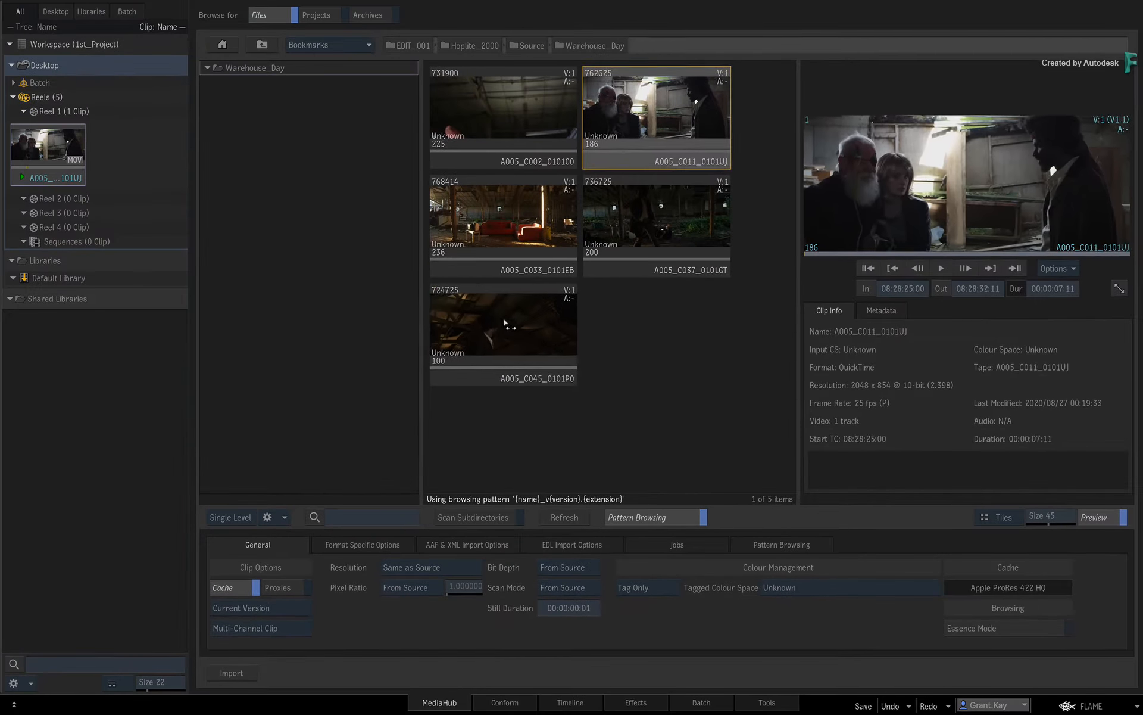
{"action": "left_click_drag", "start_coordinate": [505, 324], "coordinate": [95, 114]}
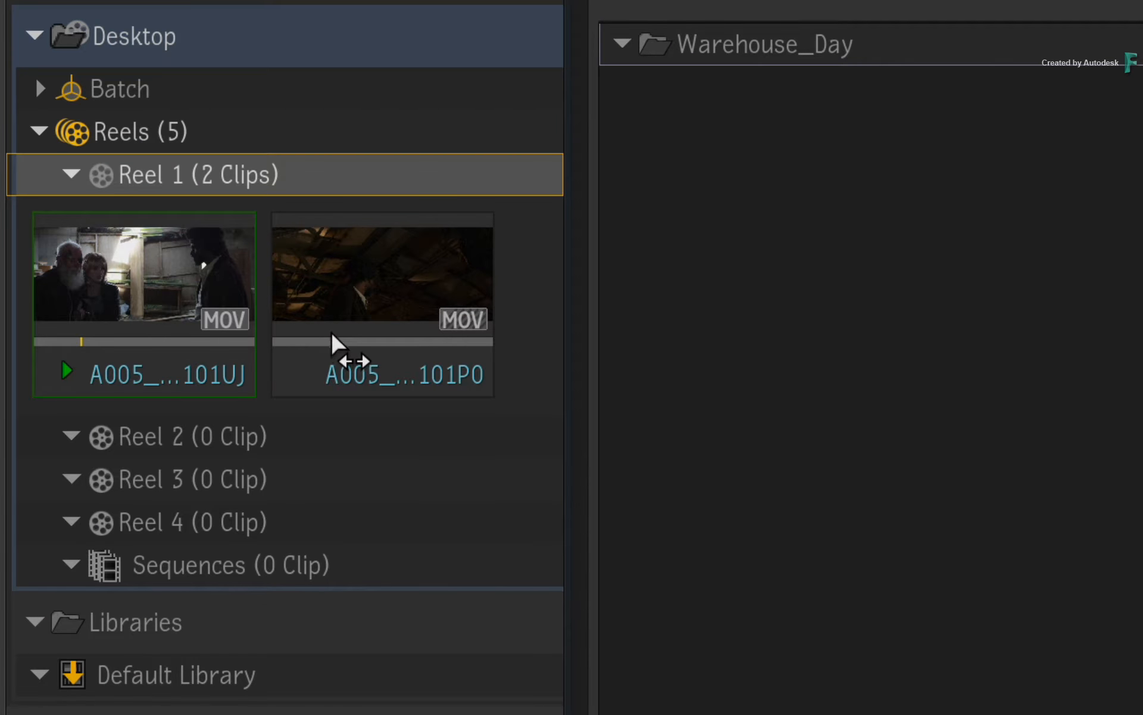
{"action": "mouse_move", "coordinate": [334, 342]}
{"action": "left_mouse_down"}
{"action": "mouse_move", "coordinate": [420, 349]}
{"action": "mouse_move", "coordinate": [303, 340]}
{"action": "mouse_move", "coordinate": [453, 336]}
{"action": "mouse_move", "coordinate": [268, 320]}
{"action": "mouse_move", "coordinate": [403, 335]}
{"action": "left_mouse_up"}
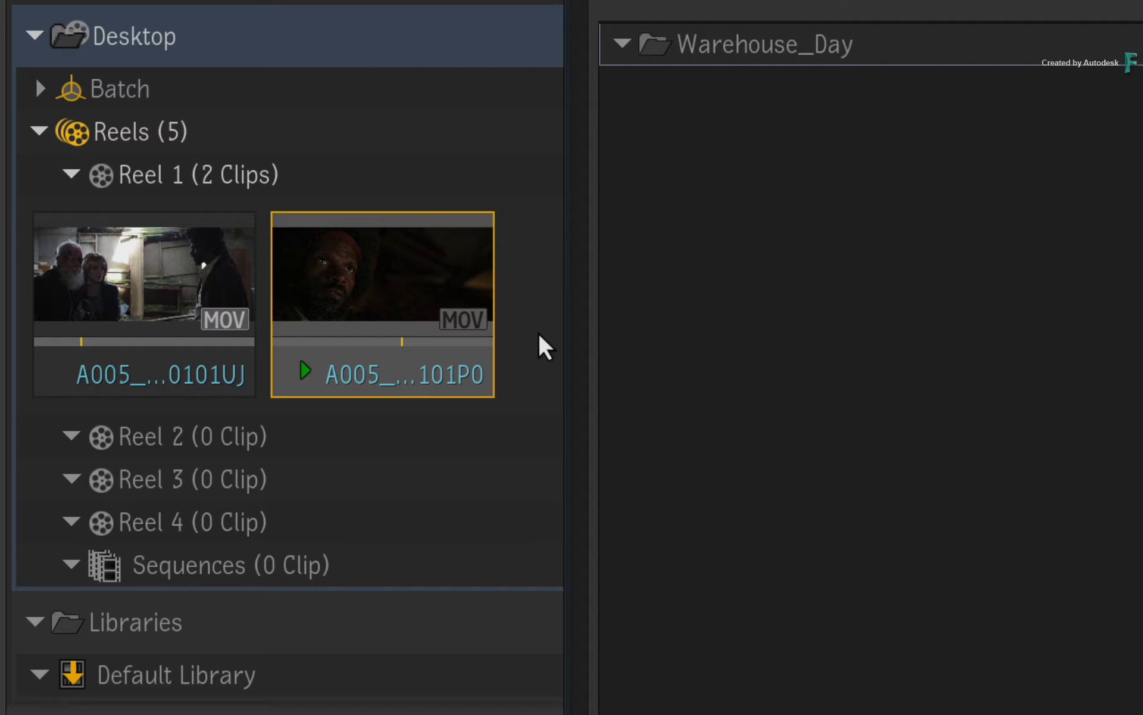
{"action": "mouse_move", "coordinate": [466, 341]}
{"action": "left_mouse_down"}
{"action": "mouse_move", "coordinate": [280, 339]}
{"action": "mouse_move", "coordinate": [463, 339]}
{"action": "mouse_move", "coordinate": [285, 338]}
{"action": "mouse_move", "coordinate": [391, 345]}
{"action": "mouse_move", "coordinate": [296, 345]}
{"action": "mouse_move", "coordinate": [374, 341]}
{"action": "left_mouse_up"}
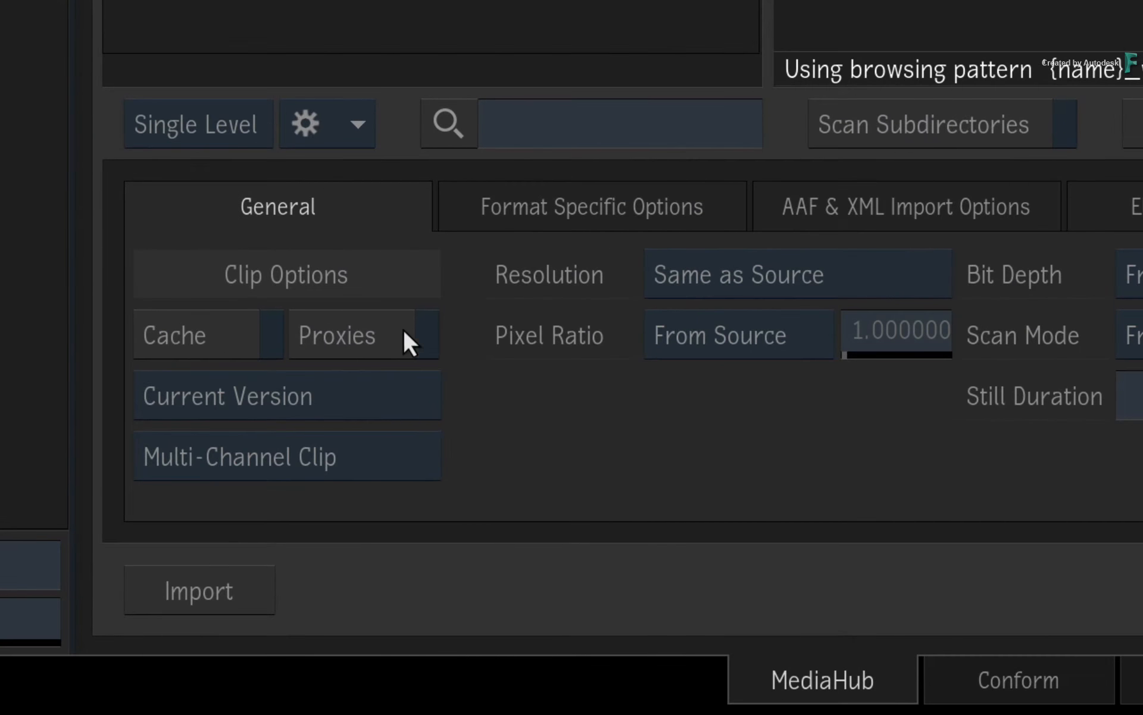
- Import clip A005_C037_0101GT into Reel 1 with Proxies enabled, and switch Proxies off again
{"action": "left_click", "coordinate": [294, 585]}
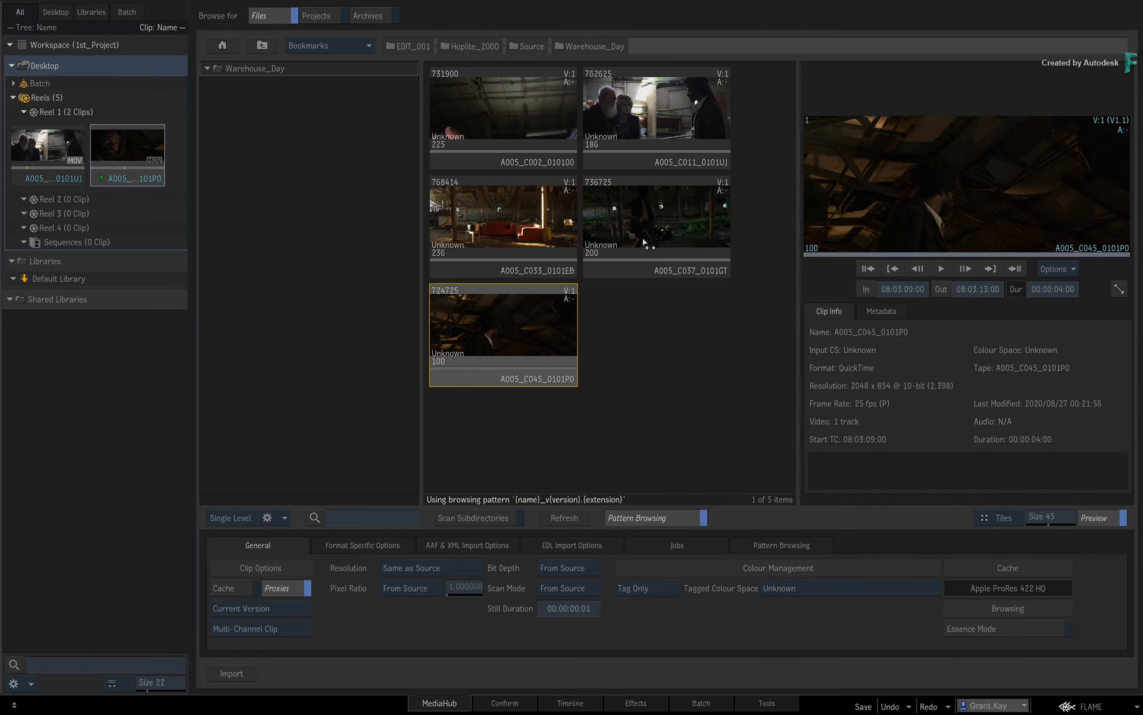
{"action": "left_click_drag", "start_coordinate": [642, 233], "coordinate": [139, 115]}
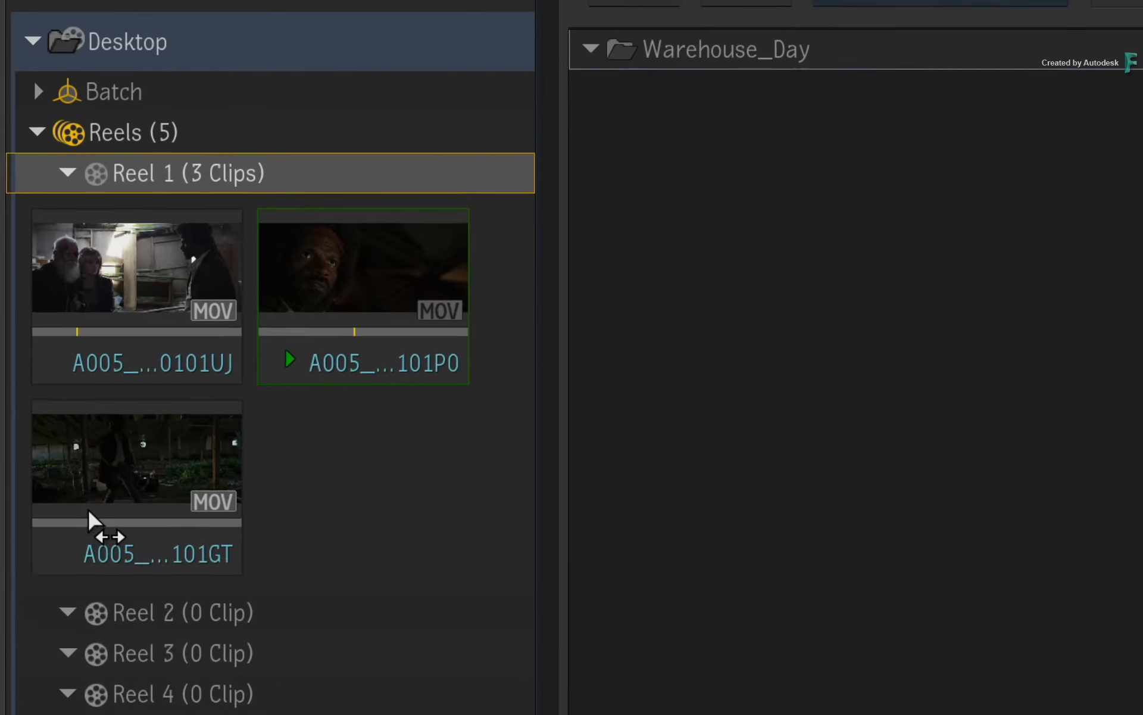
{"action": "left_click", "coordinate": [68, 235]}
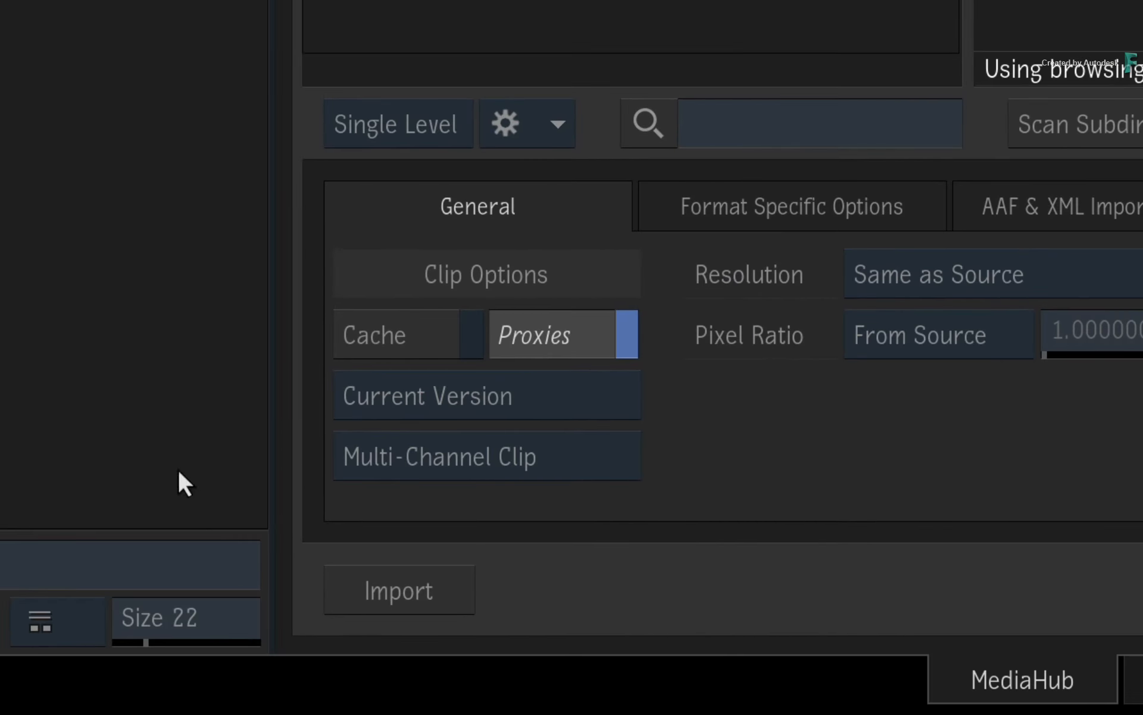
{"action": "left_click", "coordinate": [595, 340]}
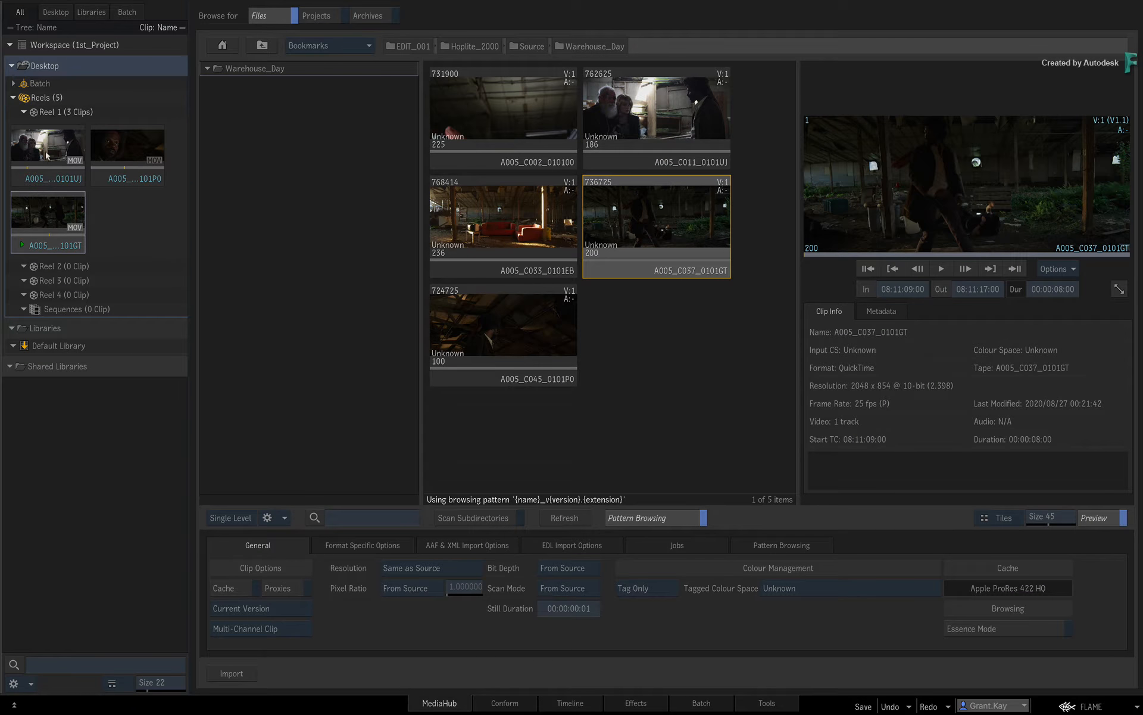
- Select the imported clip A005_C011_0101UJ in Reel 1 and look over its available clip and media commands
{"action": "left_click", "coordinate": [48, 149]}
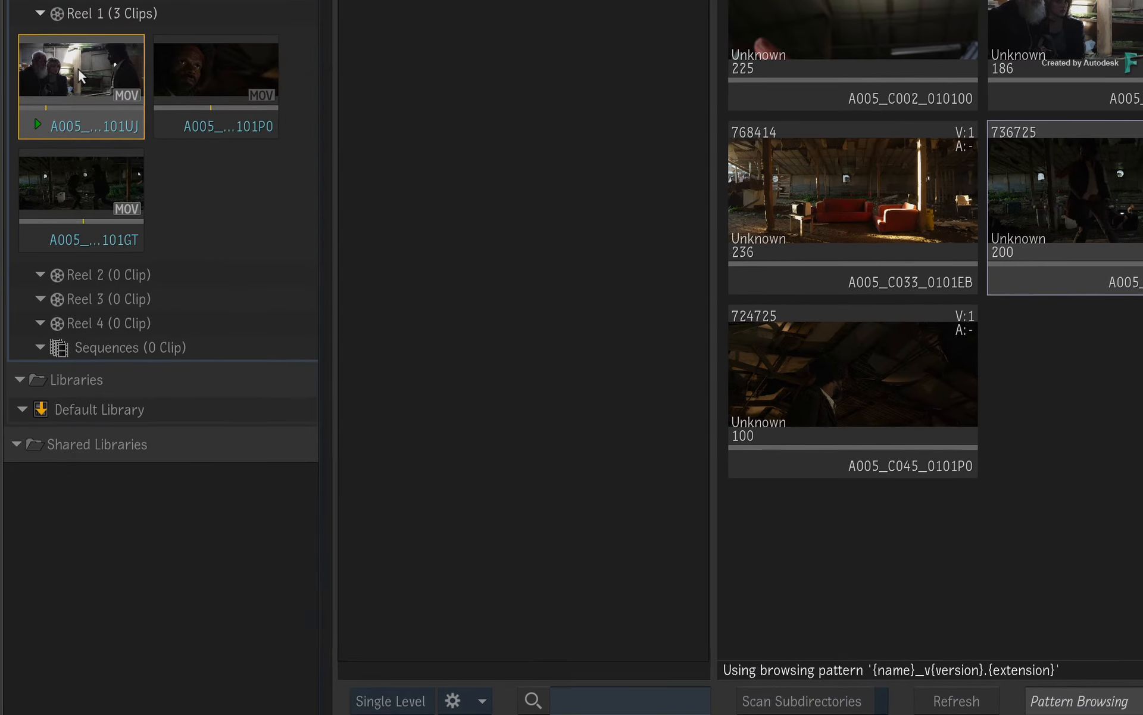
{"action": "right_click", "coordinate": [46, 146]}
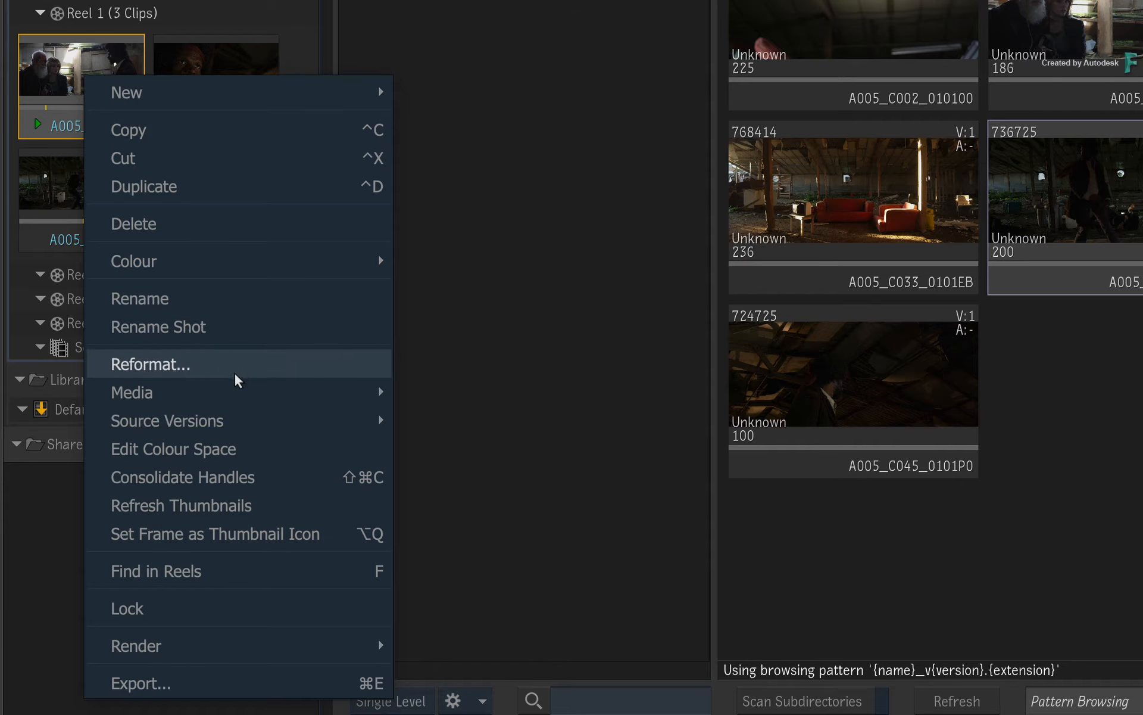
{"action": "mouse_move", "coordinate": [235, 383]}
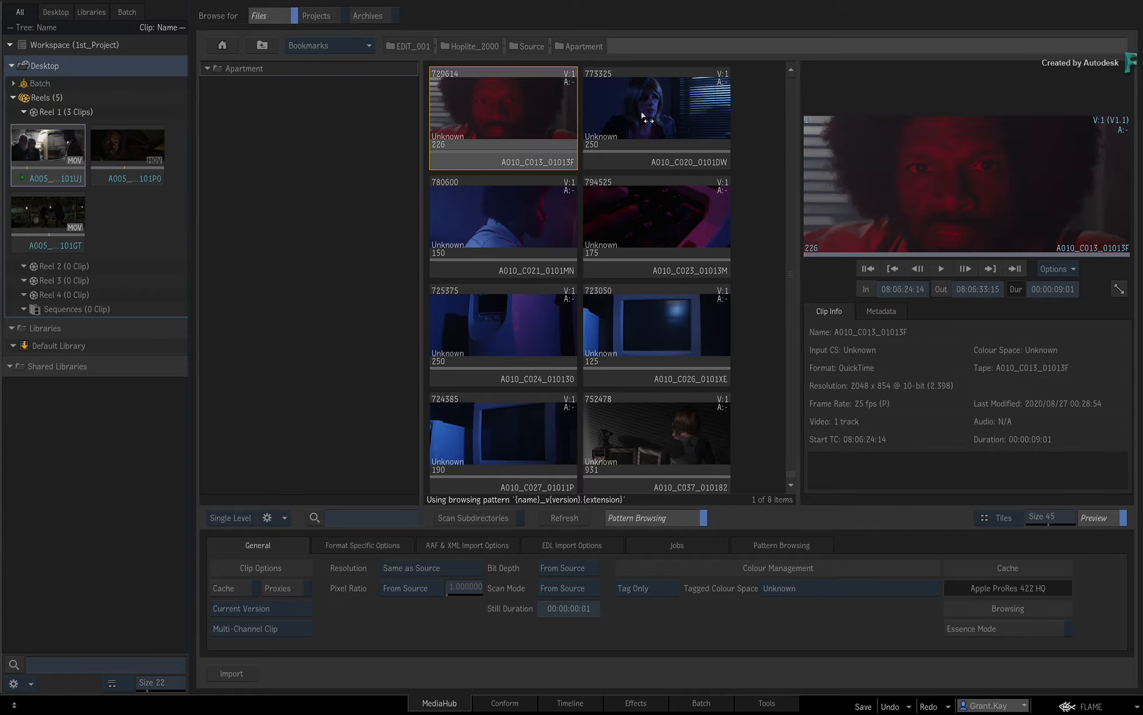
- Preview several clips in the Apartment folder one after another, finishing with clip A010_C020_0101DW selected
{"action": "left_click", "coordinate": [643, 117]}
{"action": "left_click", "coordinate": [500, 233]}
{"action": "left_click", "coordinate": [641, 225]}
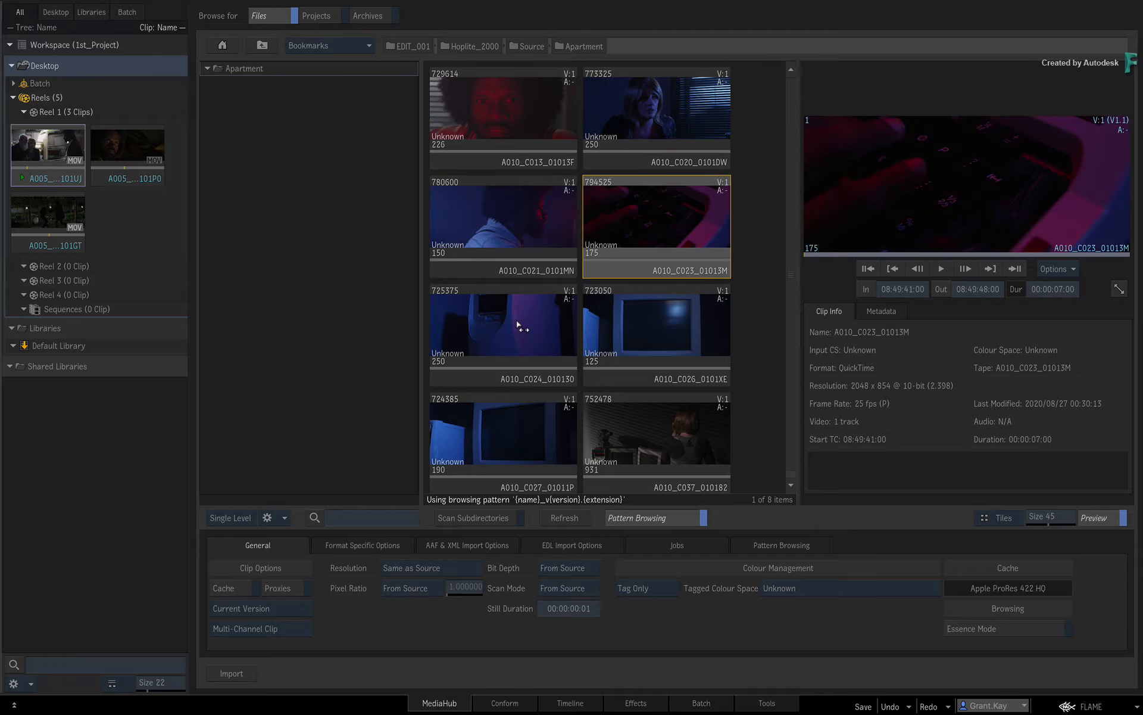
{"action": "left_click", "coordinate": [517, 323]}
{"action": "left_click", "coordinate": [636, 321]}
{"action": "left_click", "coordinate": [491, 291]}
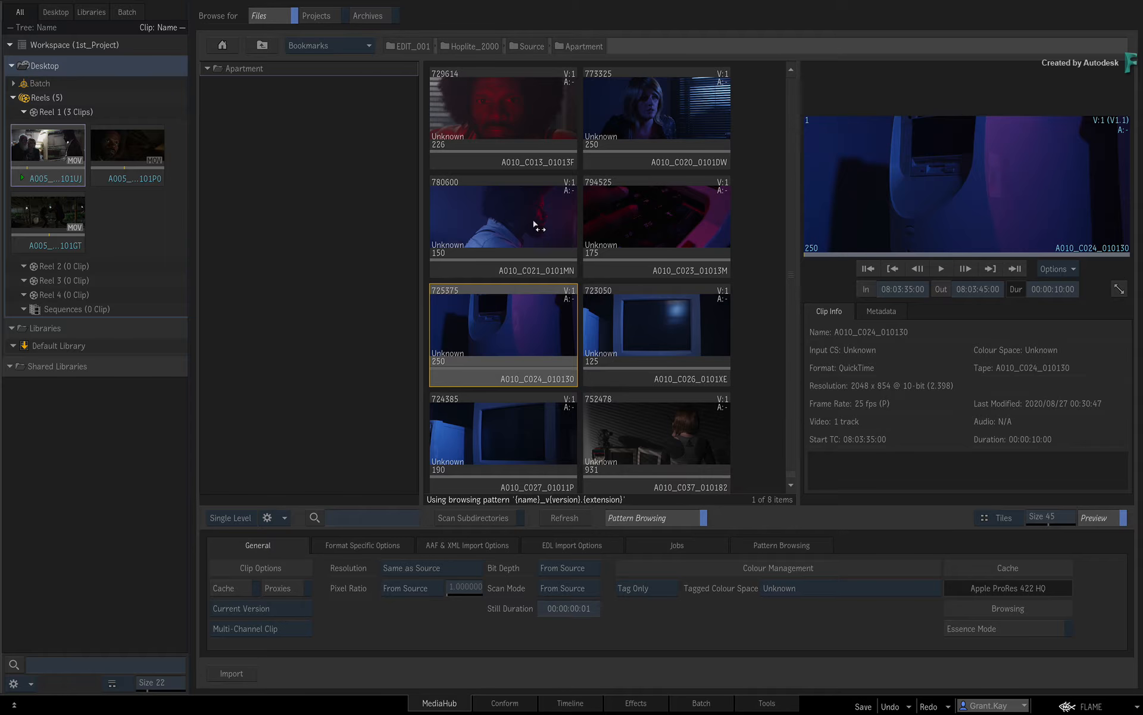
{"action": "left_click", "coordinate": [659, 122]}
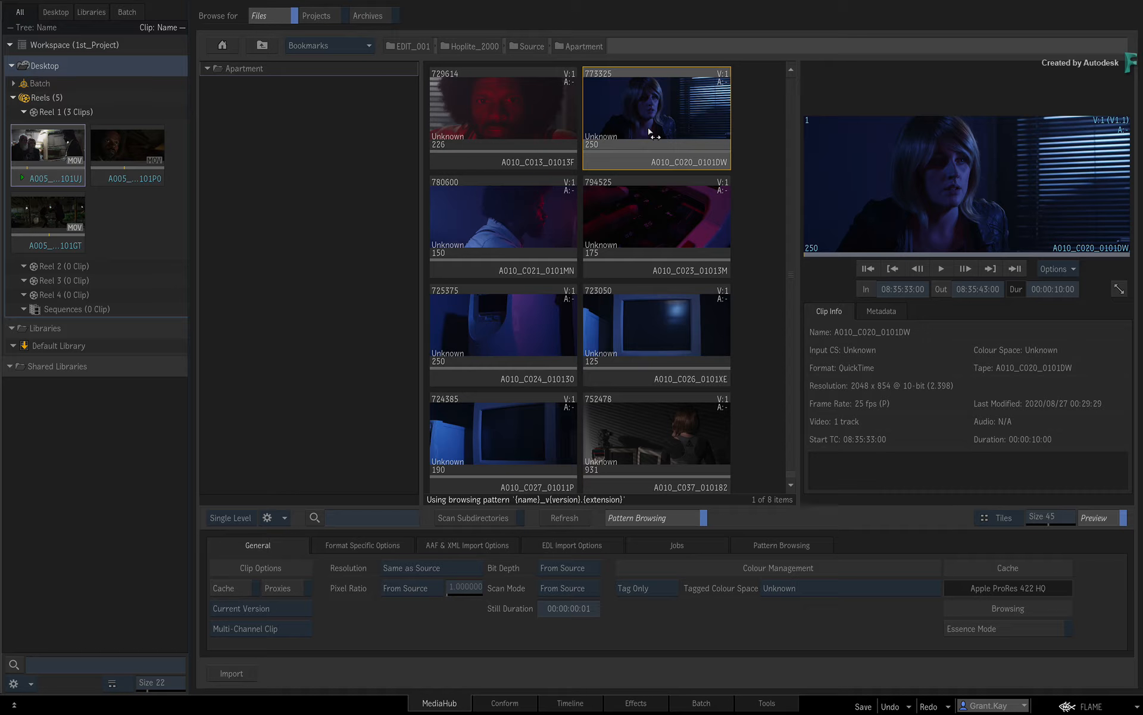
{"action": "left_click", "coordinate": [551, 207]}
{"action": "left_click", "coordinate": [656, 219]}
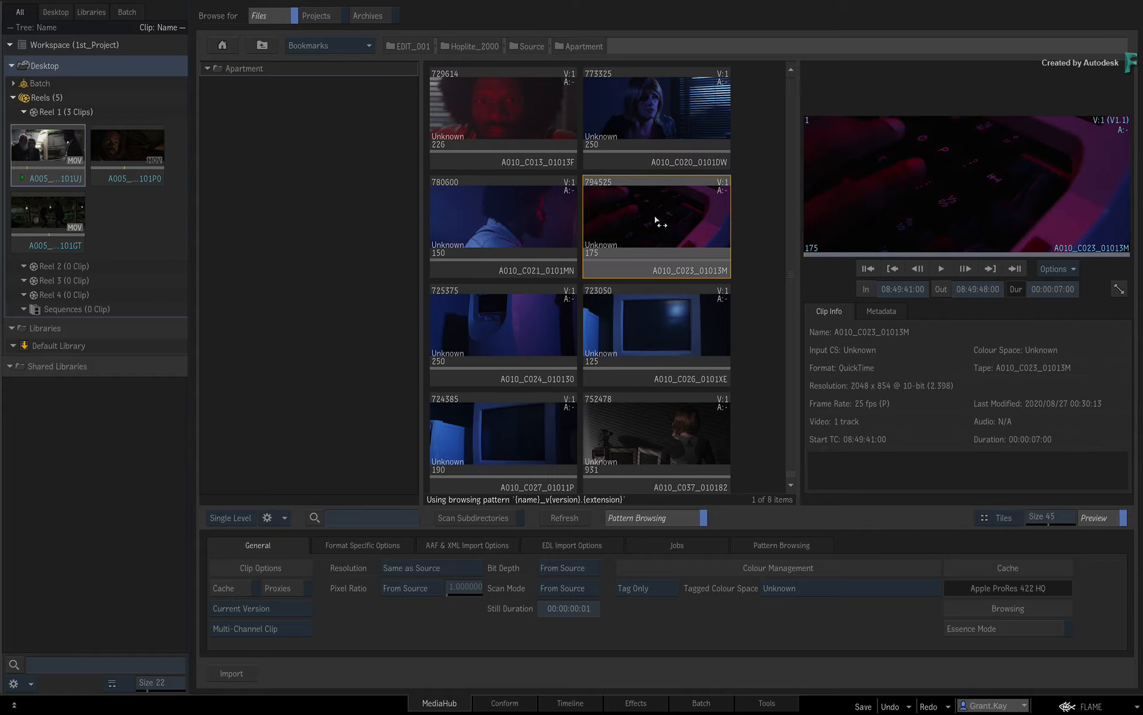
{"action": "left_click", "coordinate": [676, 127]}
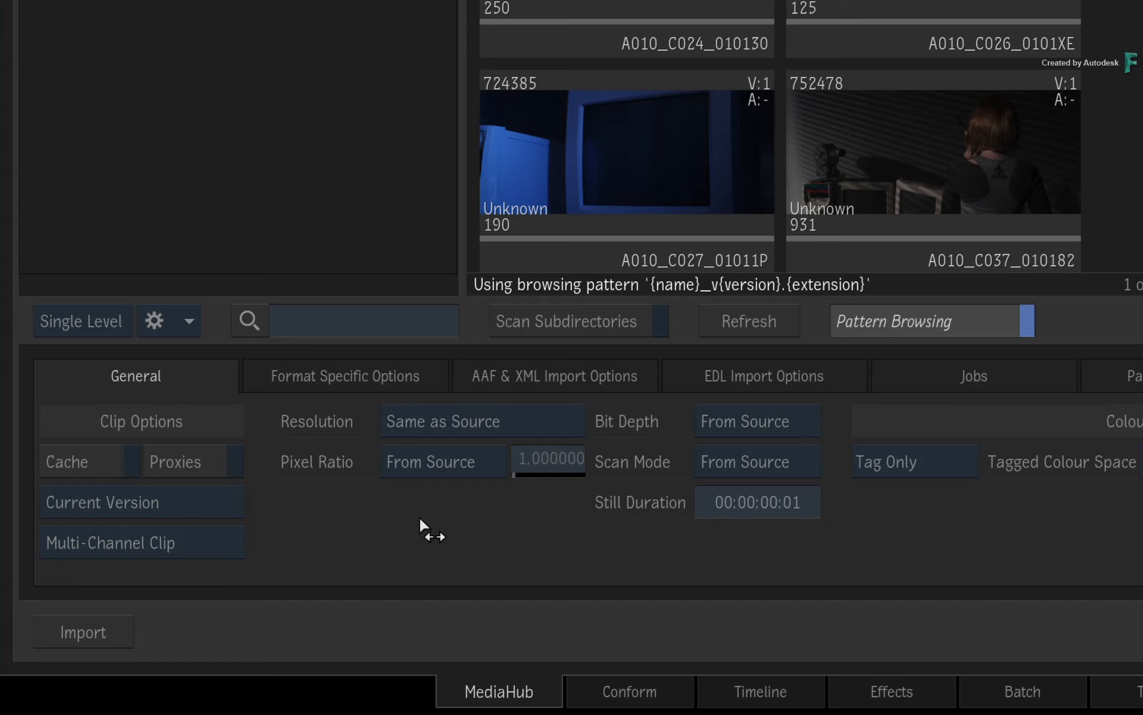
- Look through the import resolution presets, including the Canon and Blackmagic Design cameras, leaving the resolution at Same as Source
{"action": "left_click", "coordinate": [555, 424]}
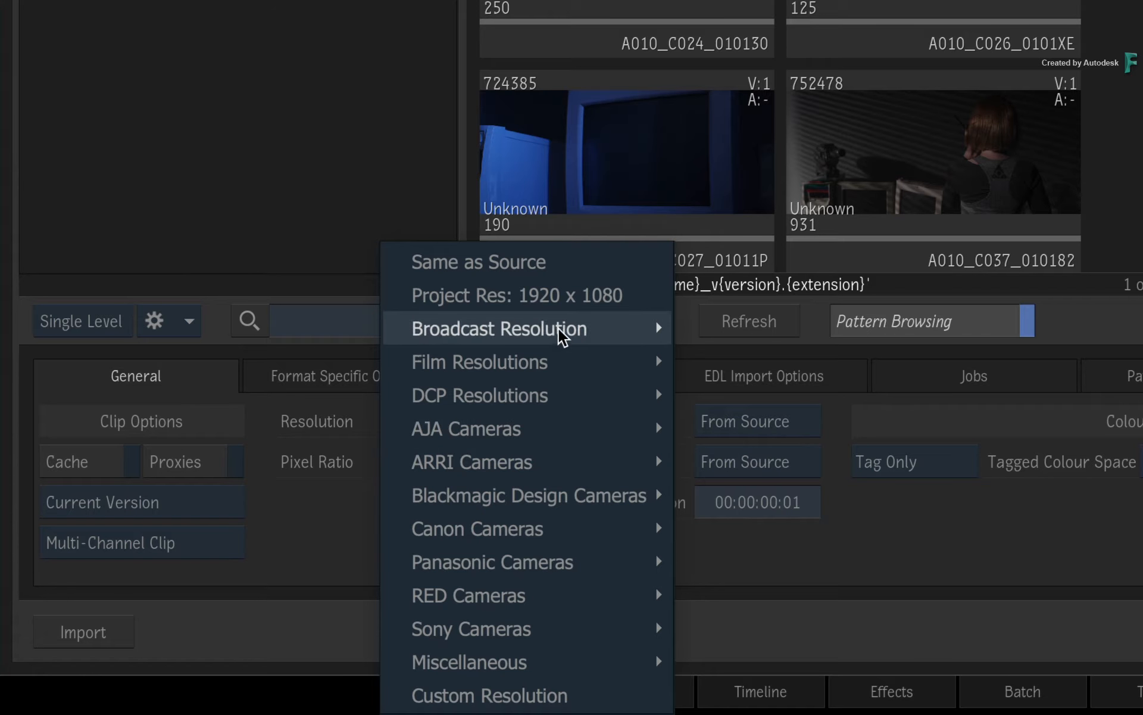
{"action": "mouse_move", "coordinate": [545, 525]}
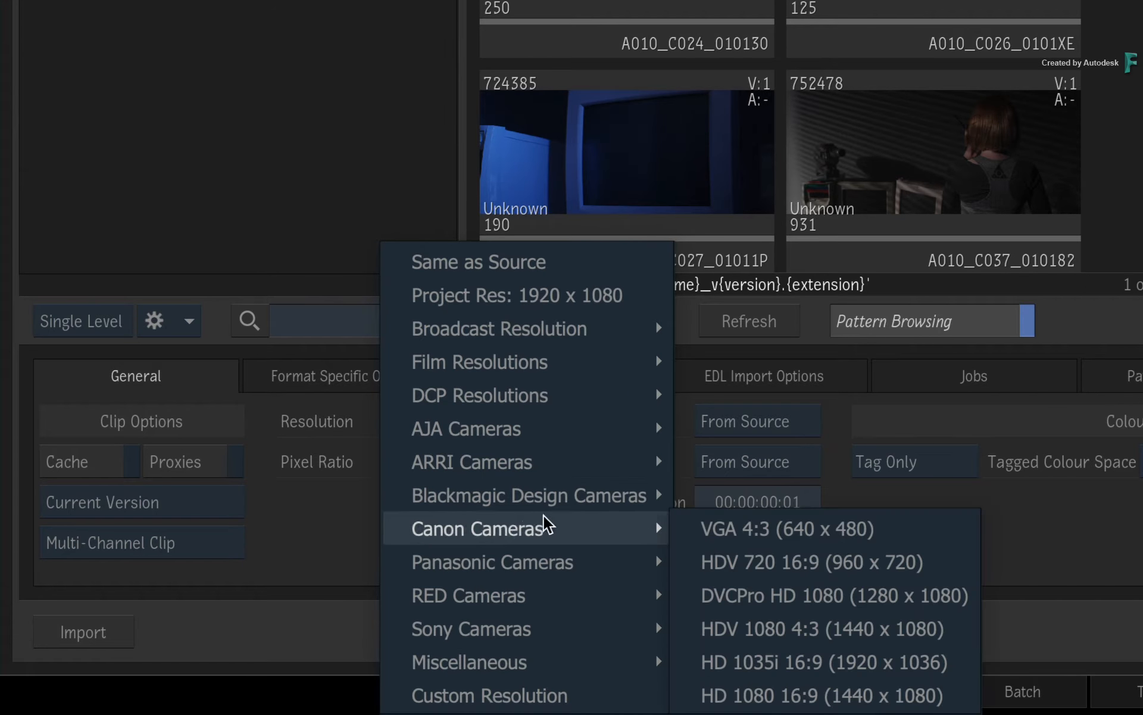
{"action": "mouse_move", "coordinate": [596, 496]}
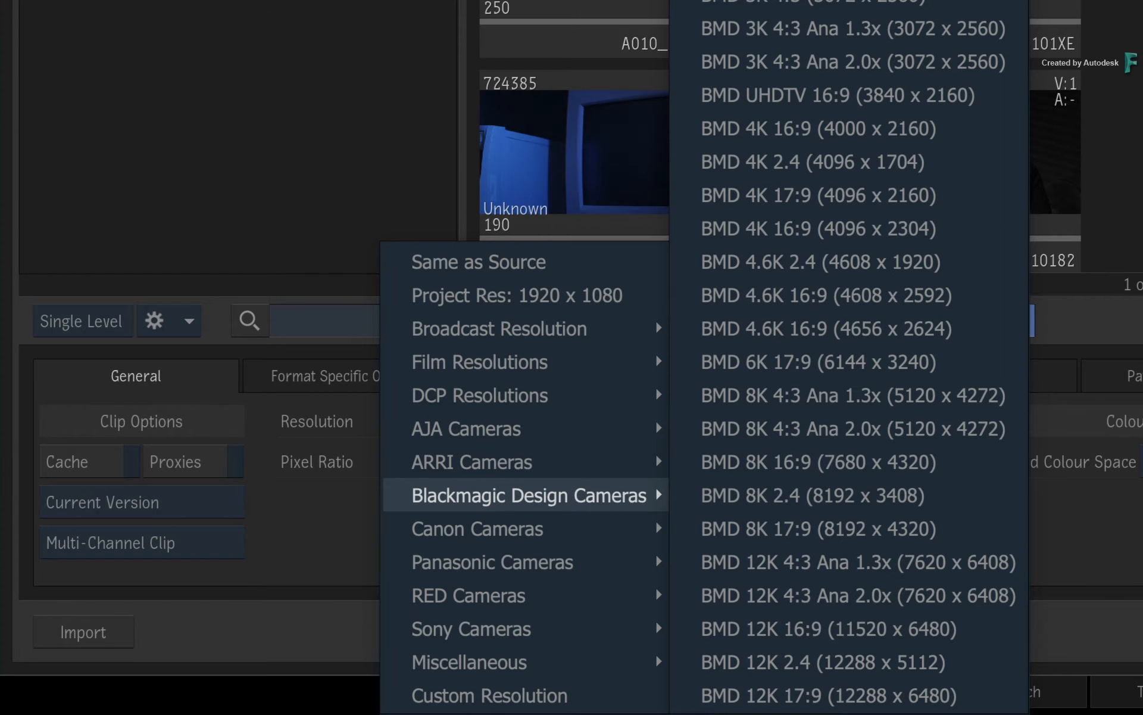
{"action": "left_click", "coordinate": [1065, 604]}
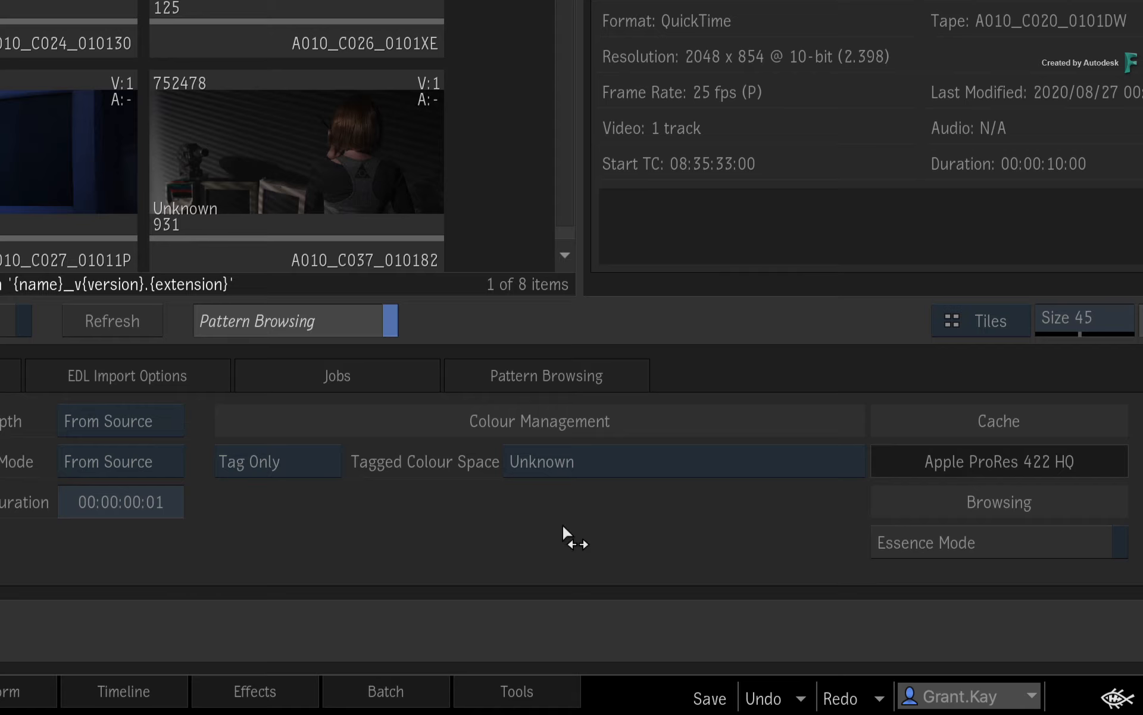
- Set the tagged colour space for import to From File or Rules
{"action": "left_click", "coordinate": [658, 464]}
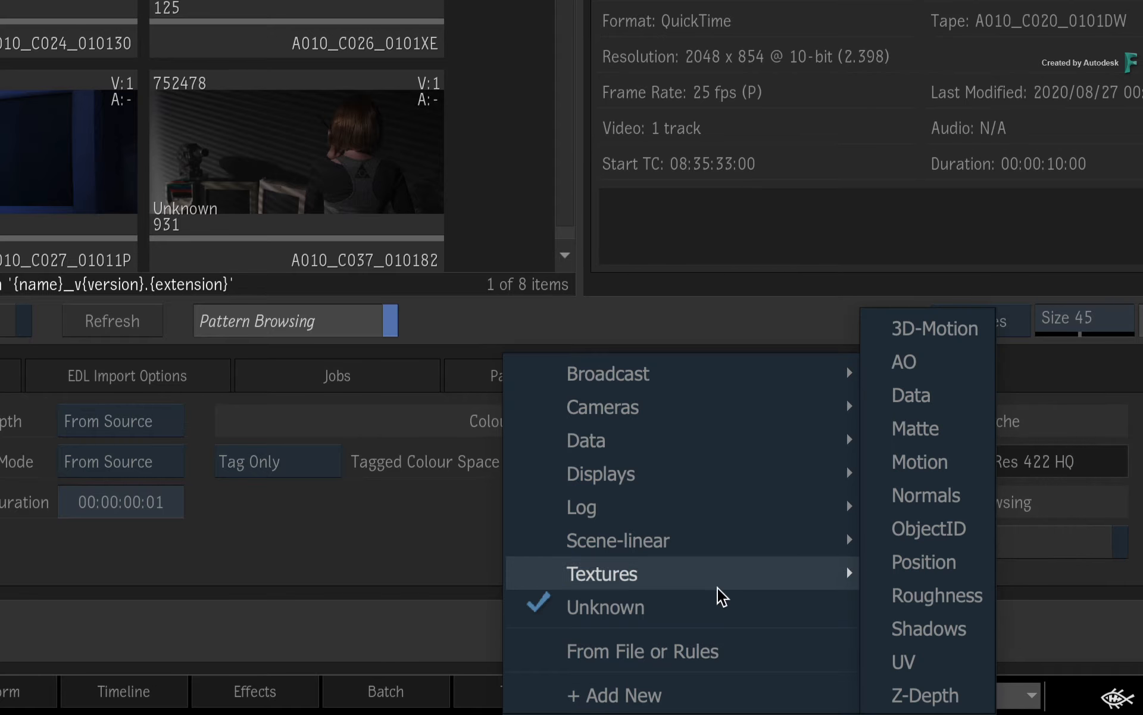
{"action": "left_click", "coordinate": [748, 648]}
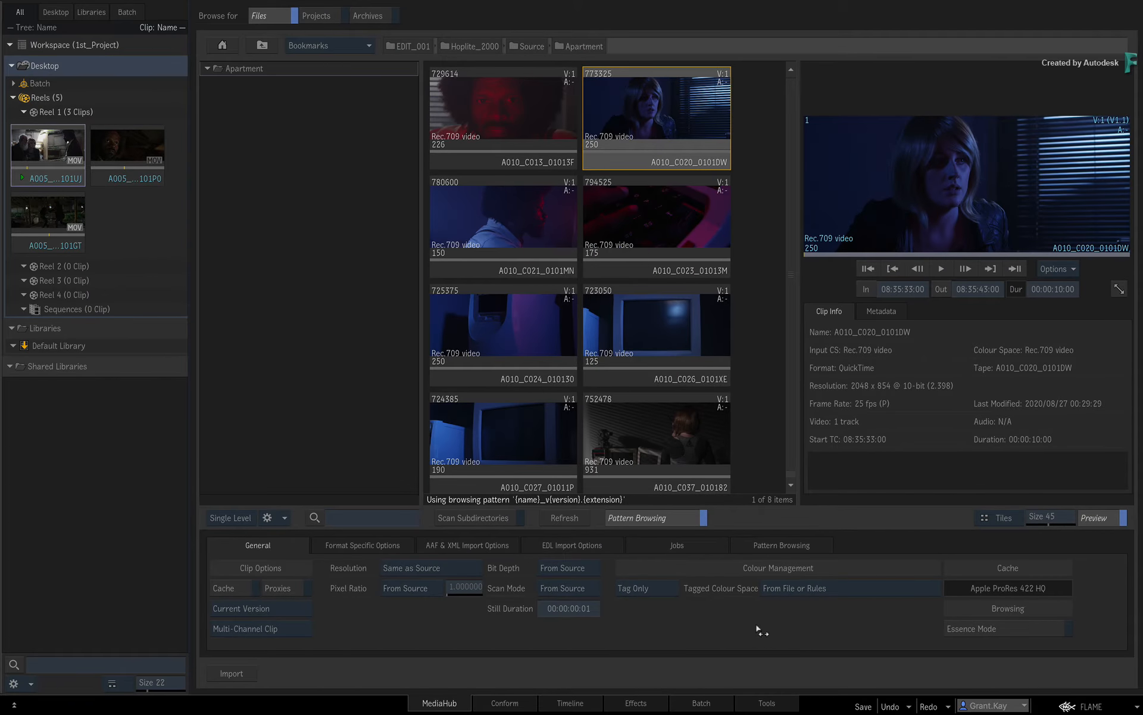
- Open the format-specific import options, turn on Show All Formats, and examine the format list, keeping QuickTime selected
{"action": "left_click", "coordinate": [351, 541]}
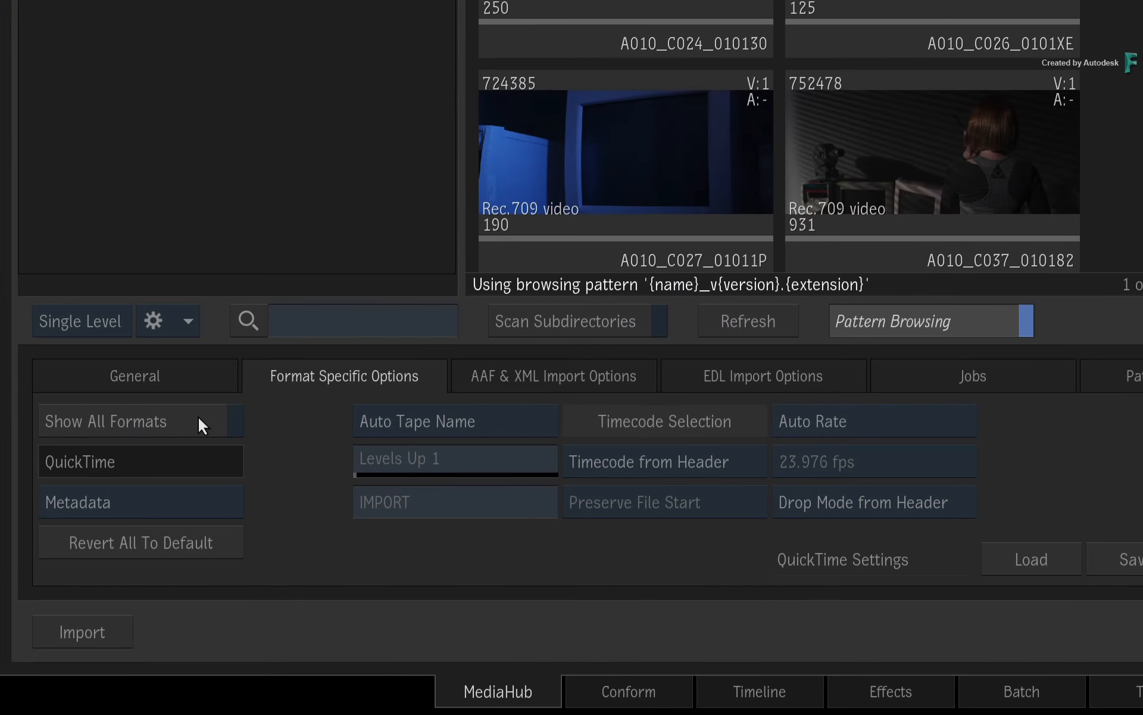
{"action": "left_click", "coordinate": [287, 564]}
{"action": "left_click", "coordinate": [194, 453]}
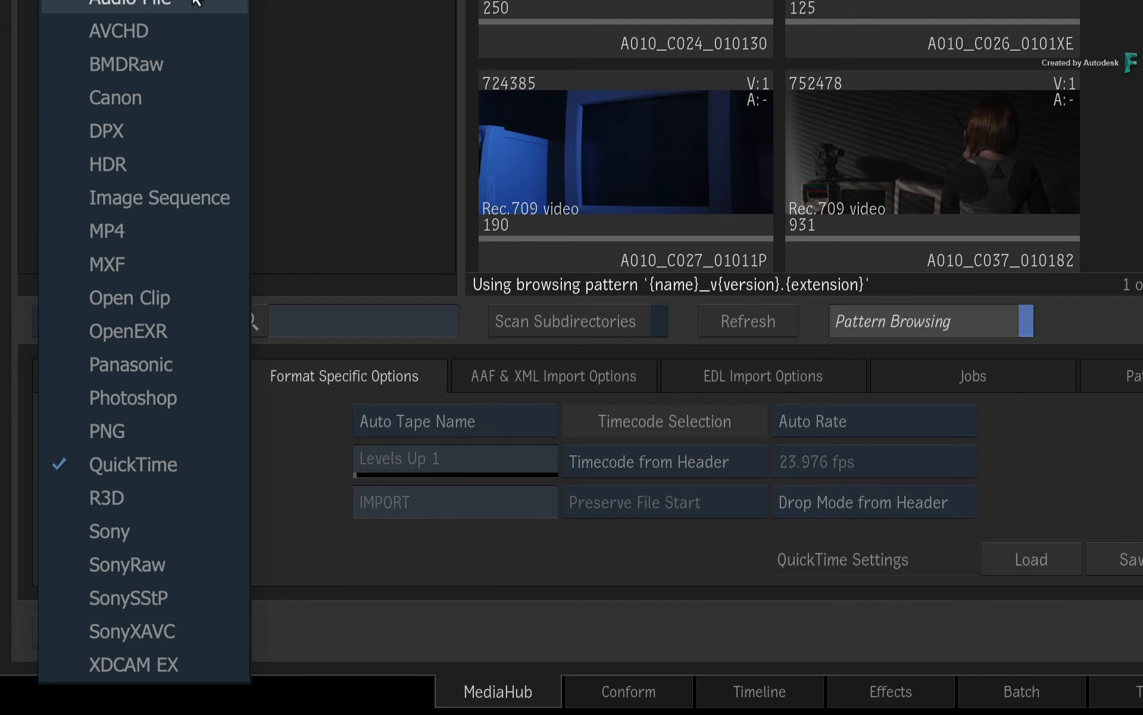
{"action": "left_click", "coordinate": [197, 460]}
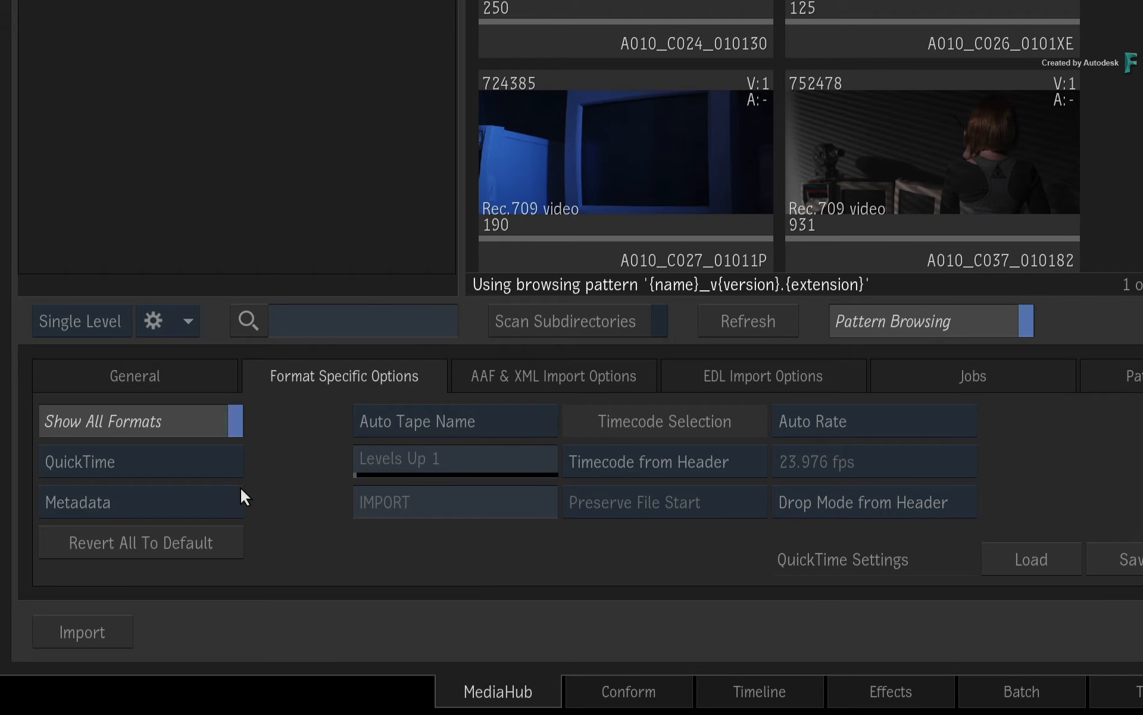
- Review QuickTime's Clip Options and Image import settings, and return to its Metadata settings
{"action": "left_click", "coordinate": [230, 500]}
{"action": "left_click", "coordinate": [228, 477]}
{"action": "left_click", "coordinate": [215, 497]}
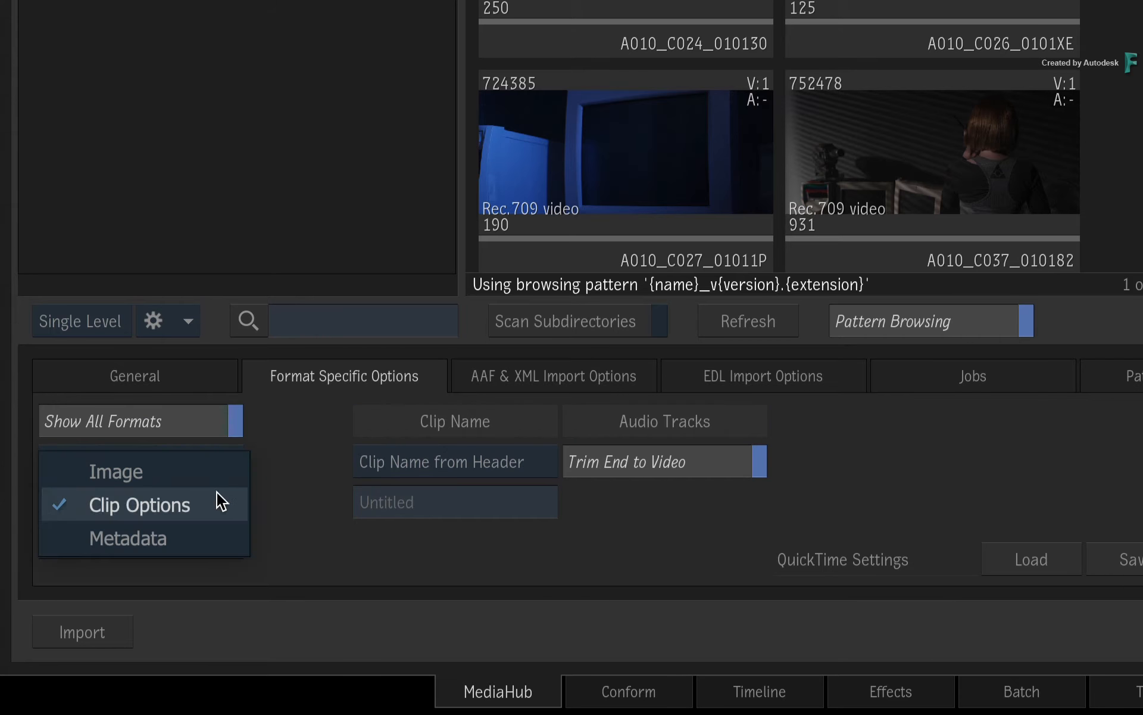
{"action": "left_click", "coordinate": [221, 477]}
{"action": "left_click", "coordinate": [215, 503]}
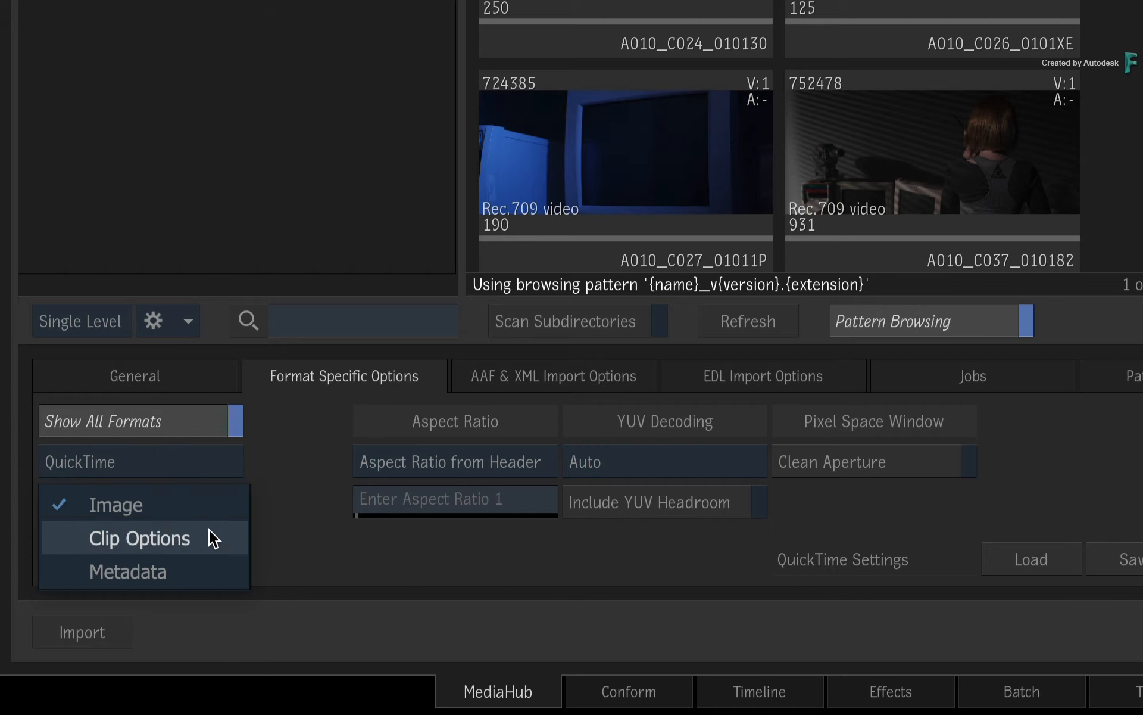
{"action": "left_click", "coordinate": [206, 565]}
- Switch the format to R3D, review its Debayering and Colour settings, and return to its Metadata settings
{"action": "left_click", "coordinate": [208, 463]}
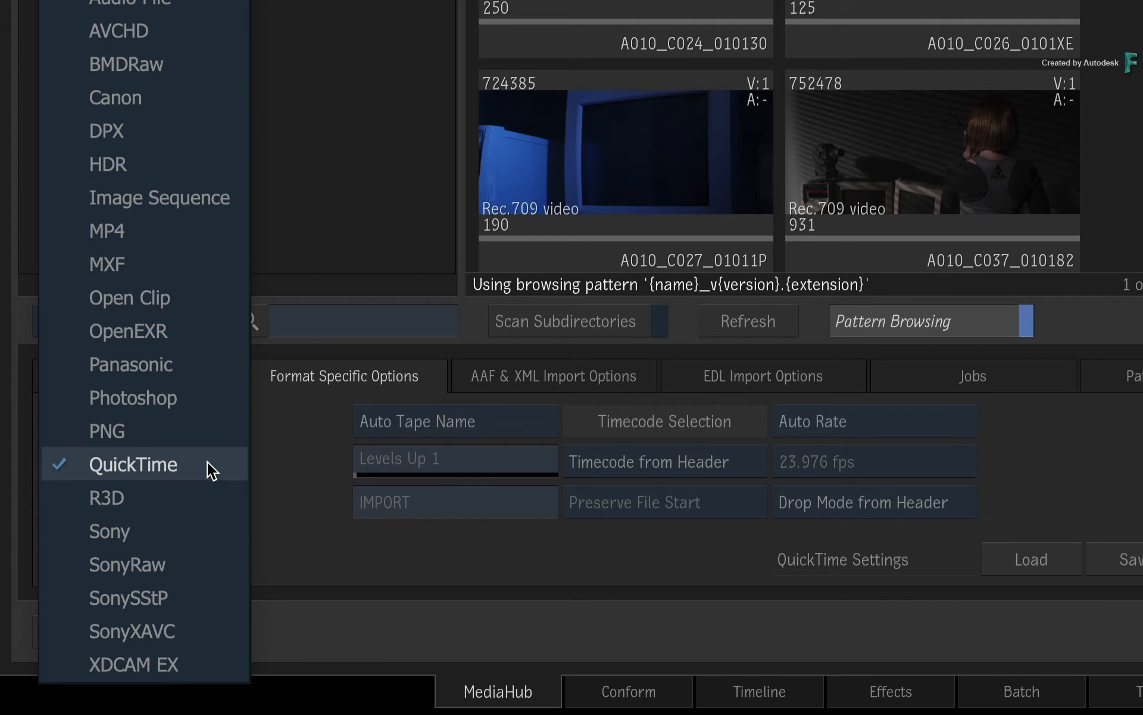
{"action": "left_click", "coordinate": [192, 499]}
{"action": "left_click", "coordinate": [189, 502]}
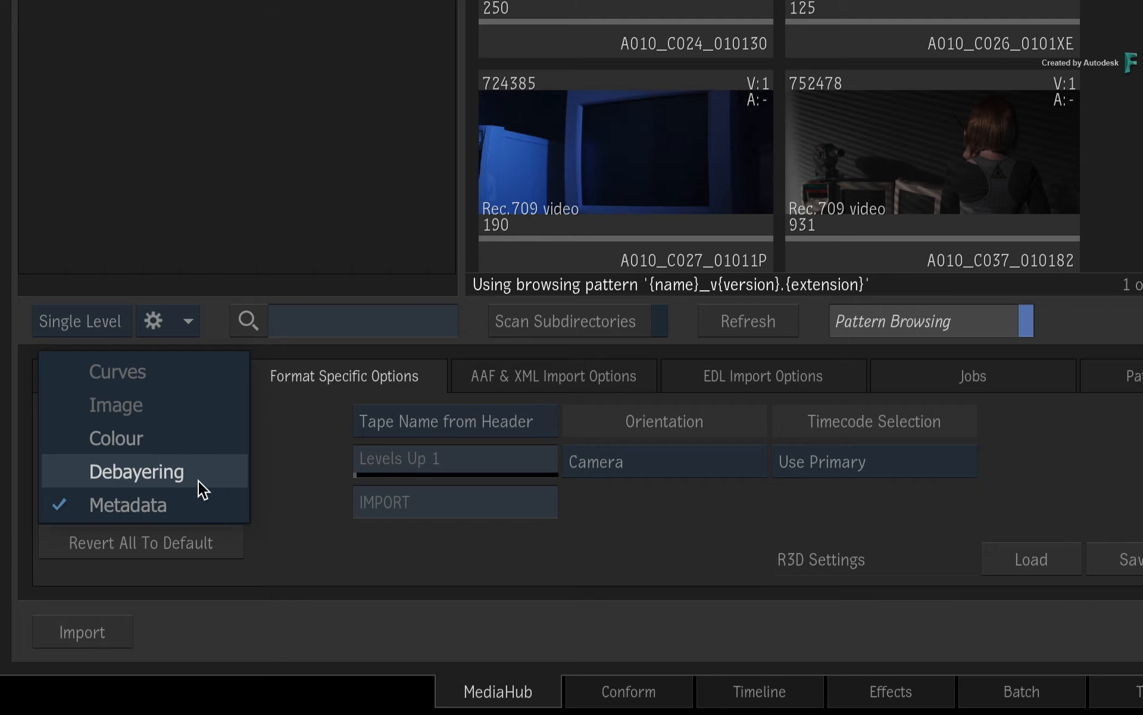
{"action": "left_click", "coordinate": [199, 480]}
{"action": "left_click", "coordinate": [188, 503]}
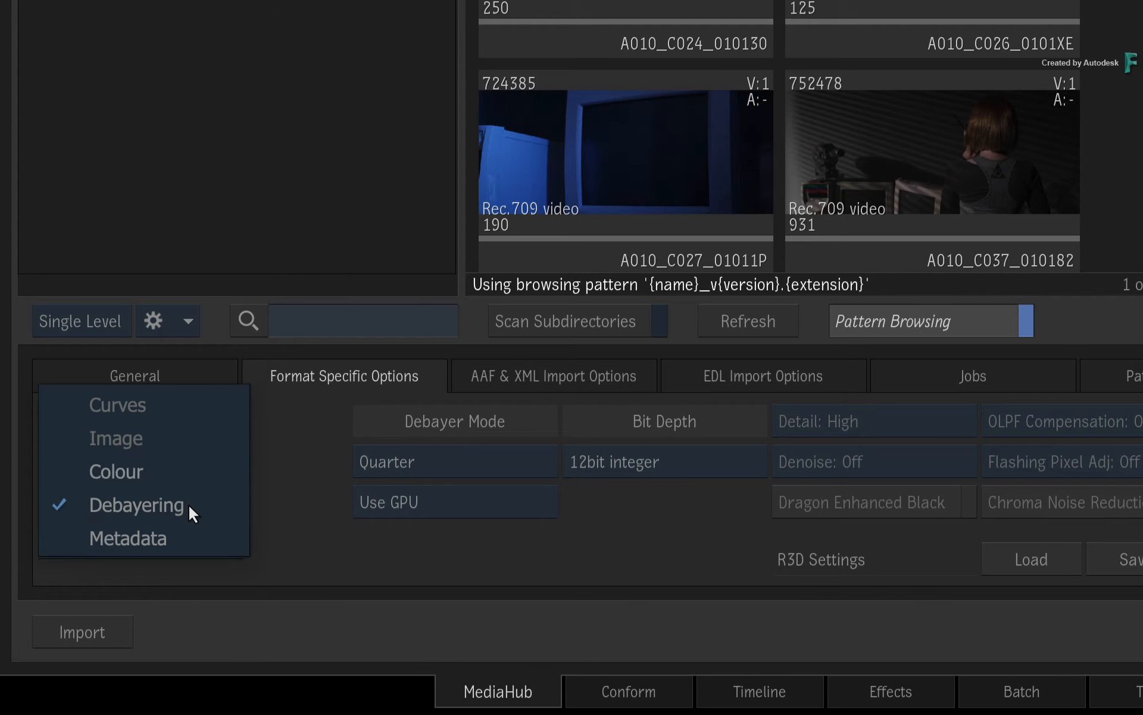
{"action": "left_click", "coordinate": [198, 477]}
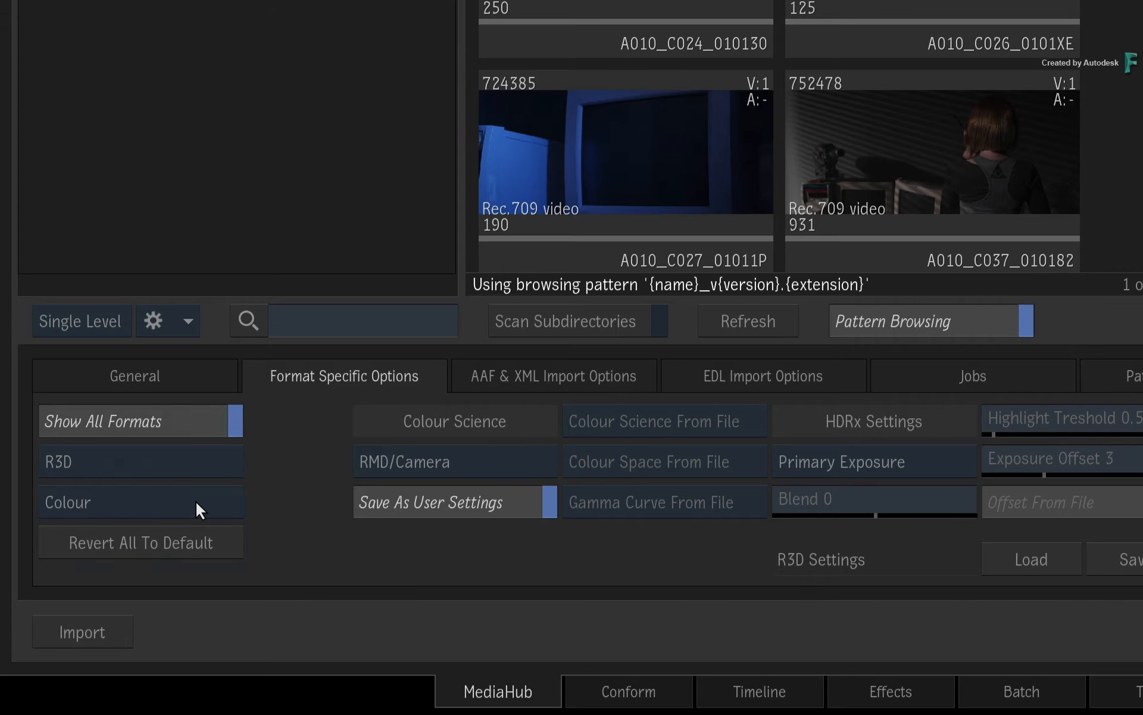
{"action": "left_click", "coordinate": [195, 502]}
{"action": "left_click", "coordinate": [197, 566]}
- Turn off Show All Formats and return to the general import options
{"action": "left_click", "coordinate": [193, 423]}
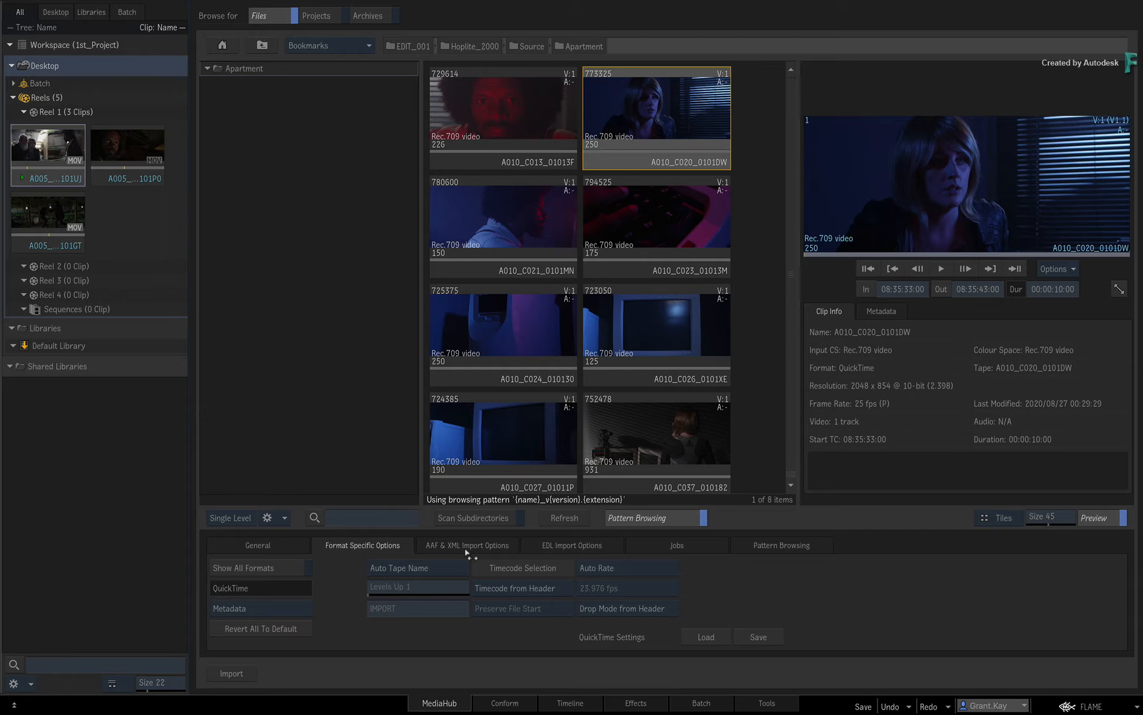
{"action": "left_click", "coordinate": [271, 543]}
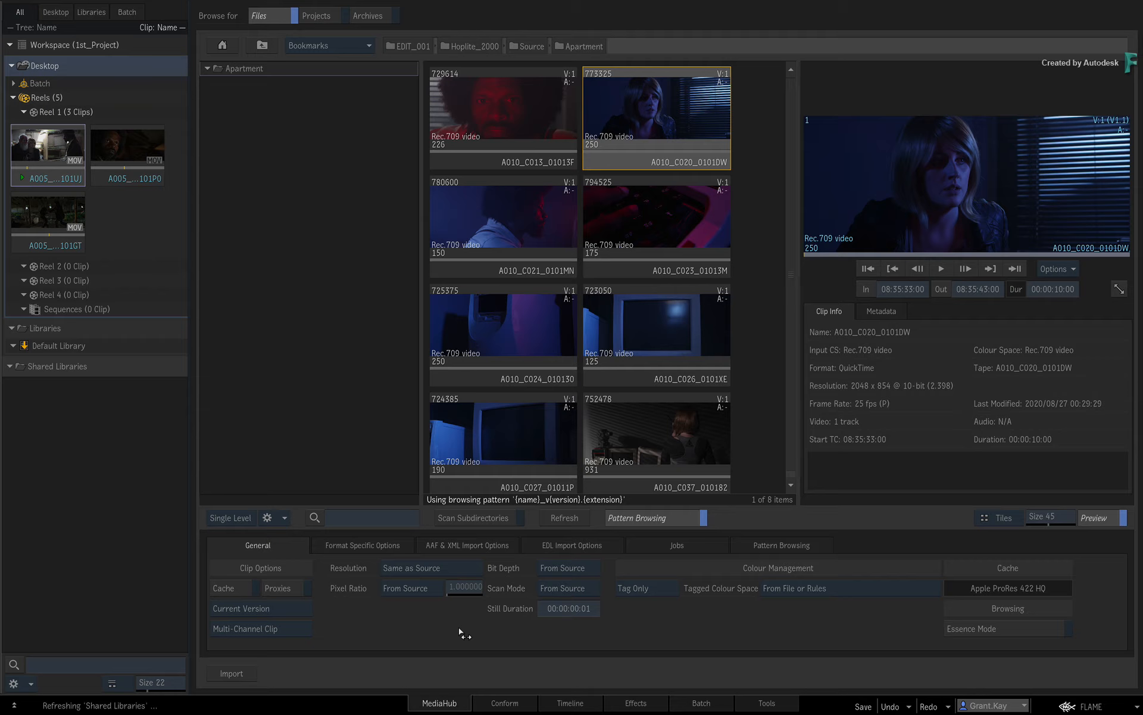
- Preview clips A010_C023_01013M, A010_C021_0101MN and A010_C013_01013F in the Apartment folder
{"action": "left_click", "coordinate": [644, 221]}
{"action": "left_click", "coordinate": [503, 215]}
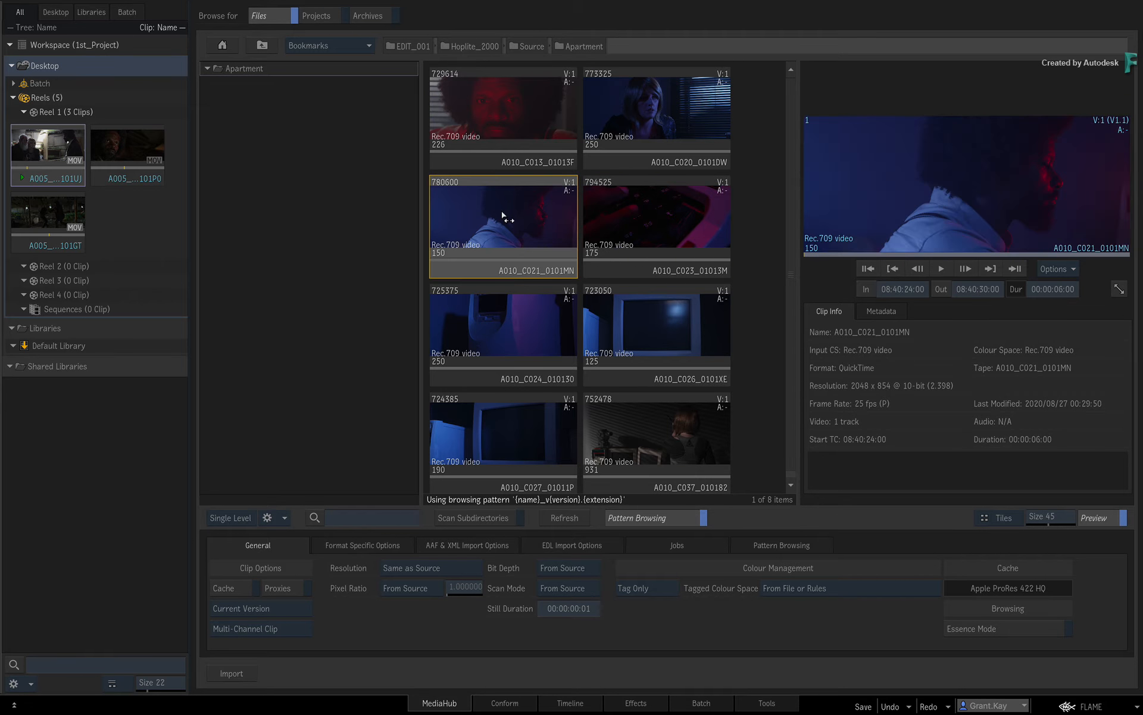
{"action": "left_click", "coordinate": [513, 104]}
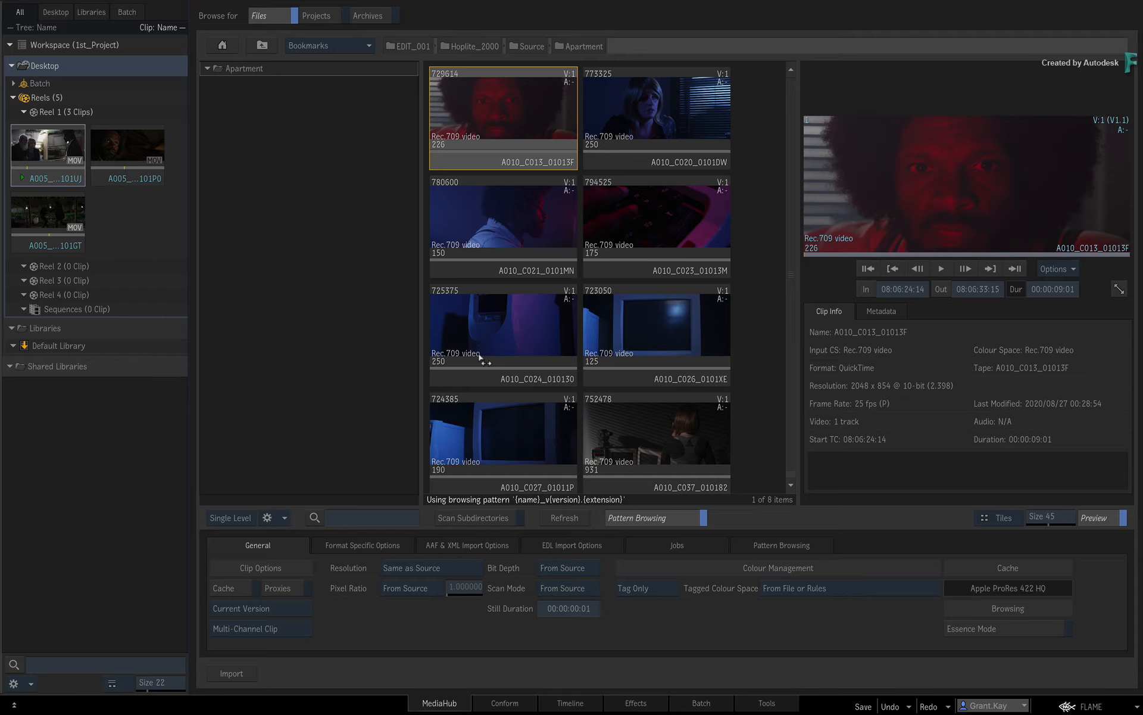
- Go up two folder levels from Apartment to the Hoplite_2000 folder
{"action": "left_click", "coordinate": [262, 45]}
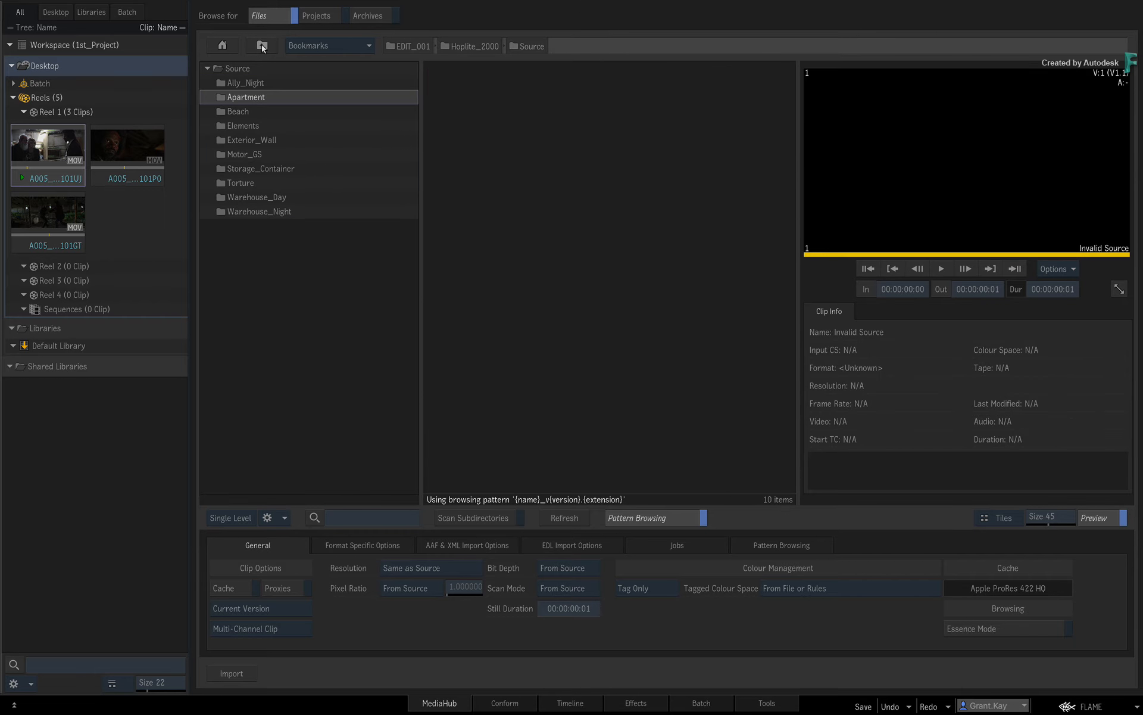
{"action": "left_click", "coordinate": [262, 45]}
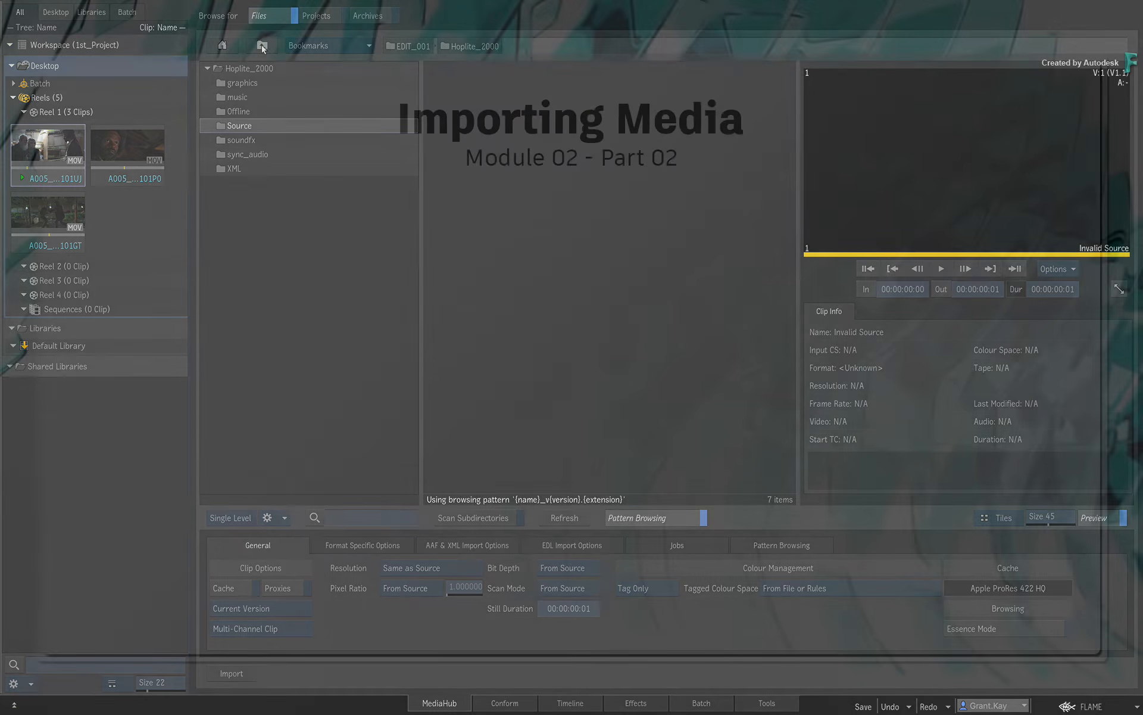